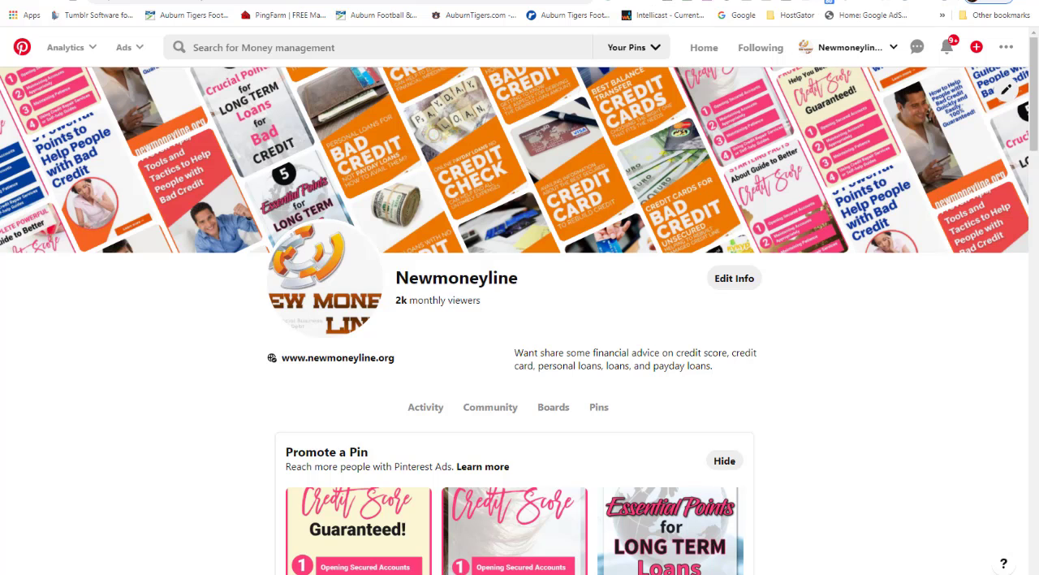
# Step: Switch to the New Money Line website, view its Credit Score category, and return to Pinterest
pyautogui.hotkey('ctrl', 'Tab')
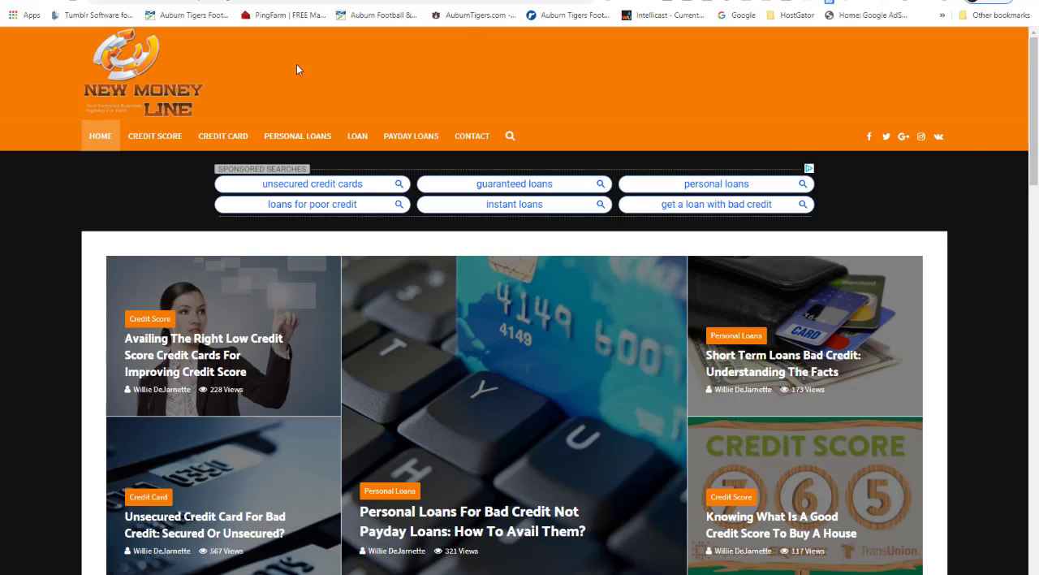
pyautogui.click(163, 139)
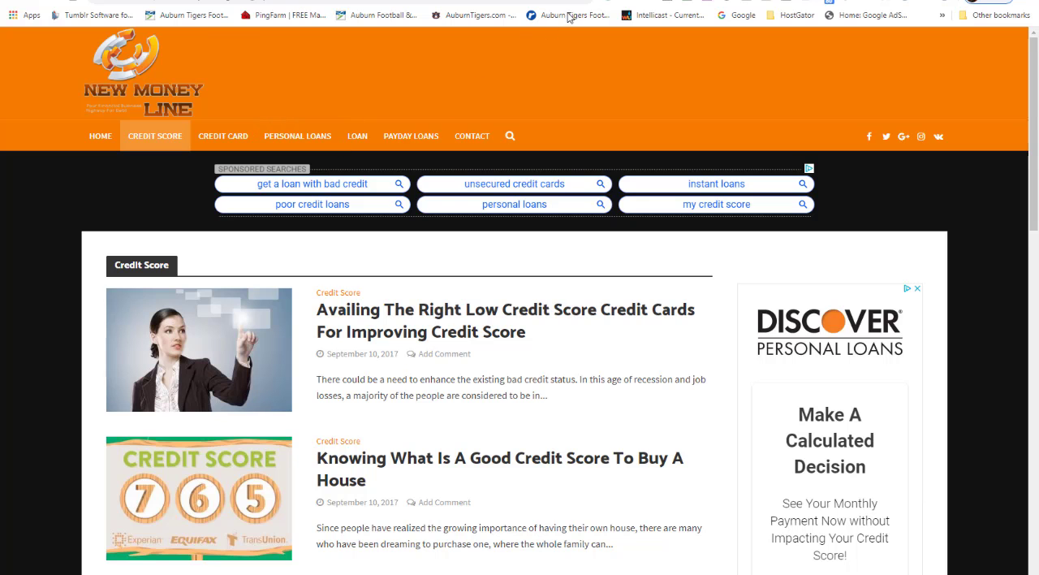
pyautogui.click(599, 1)
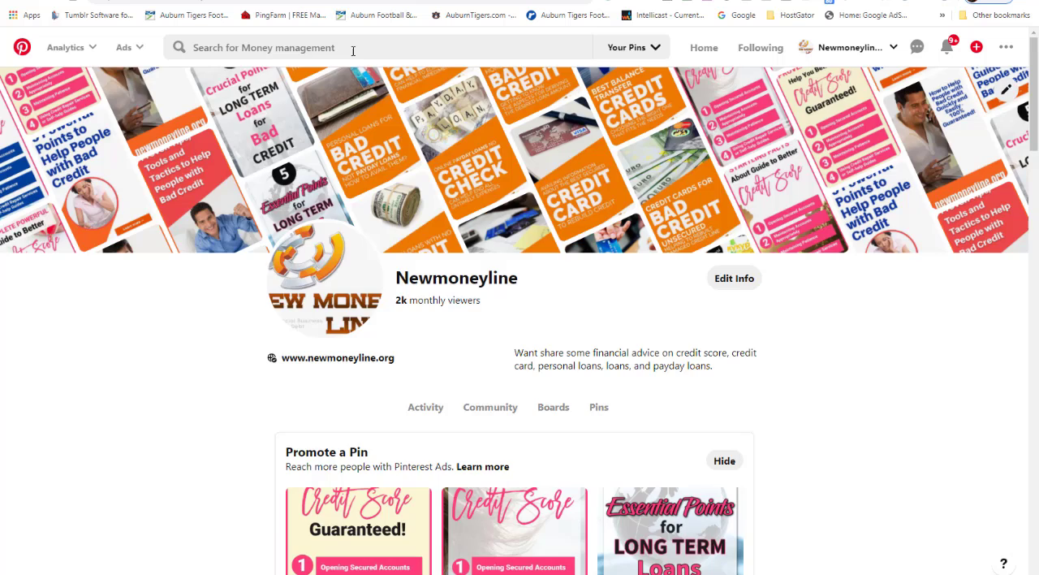
# Step: Search Pinterest for "credit score" and narrow the search with the suggested term "Tips"
pyautogui.click(353, 48)
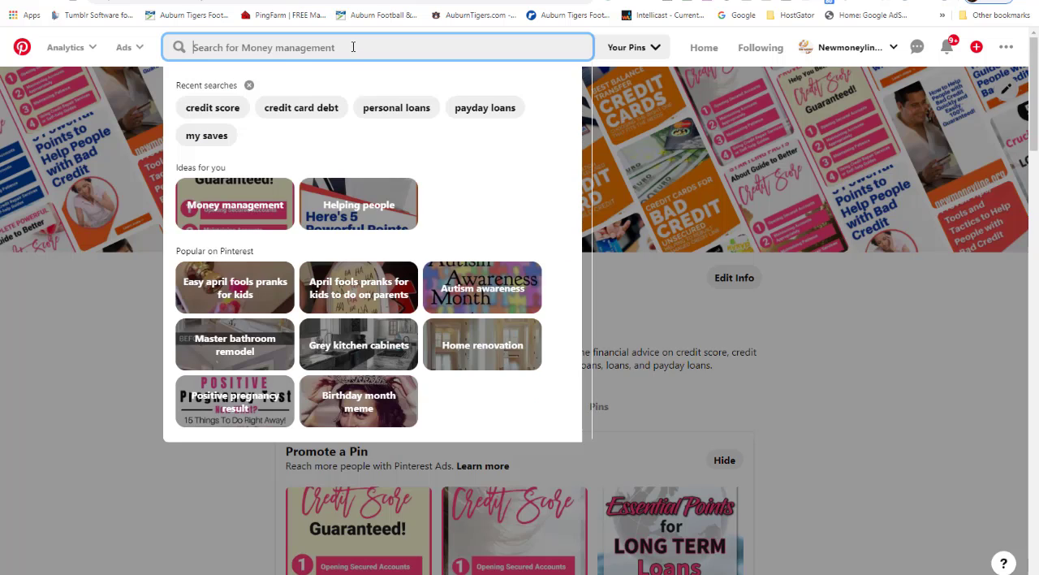
pyautogui.click(238, 118)
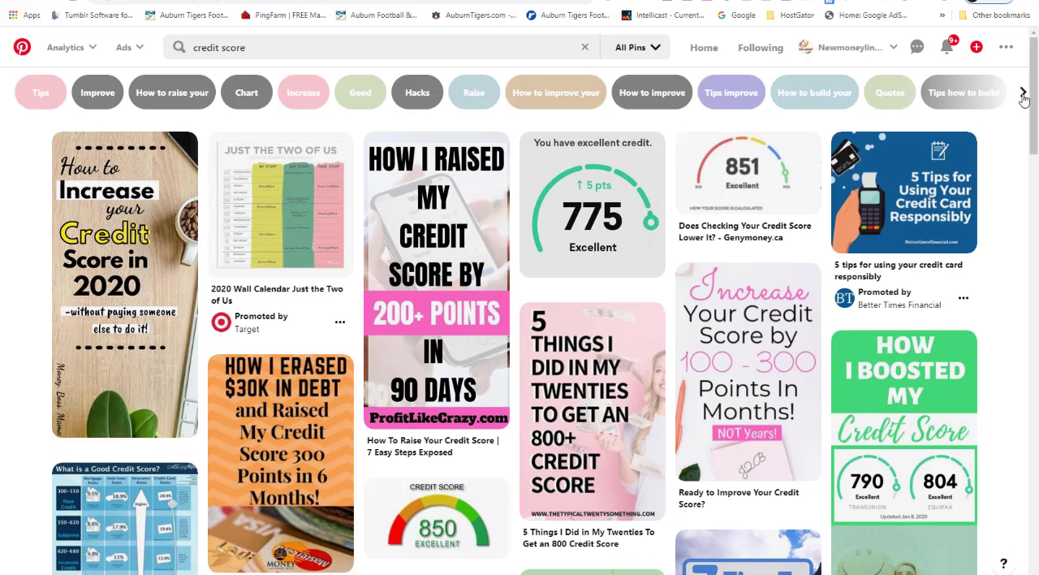
pyautogui.click(39, 94)
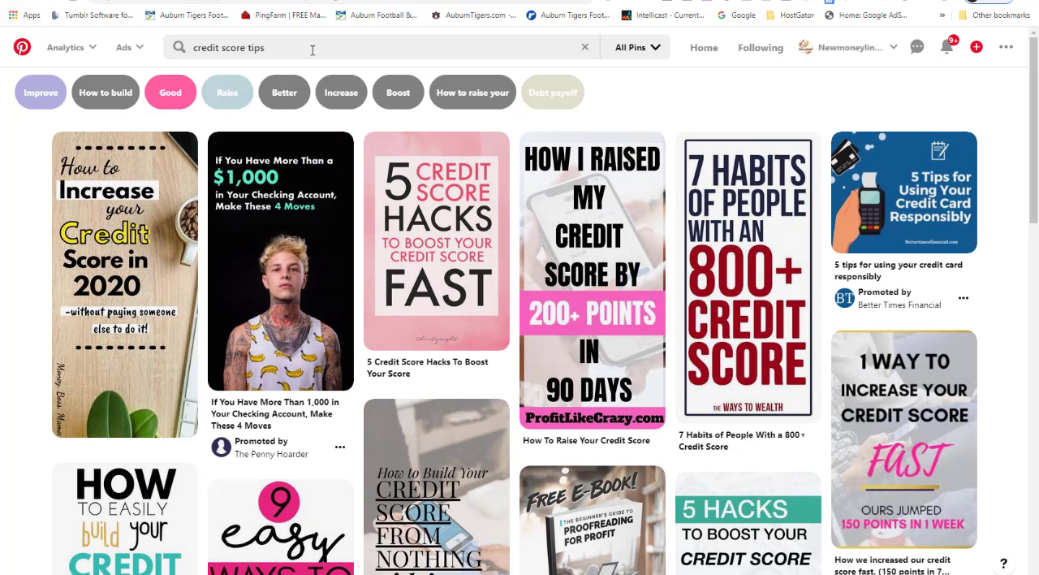
# Step: Look up the Pinterest phrase "credit score tips" in Ubersuggest and review its keyword and content ideas
pyautogui.click(306, 47)
pyautogui.moveTo(301, 47); pyautogui.dragTo(189, 47)
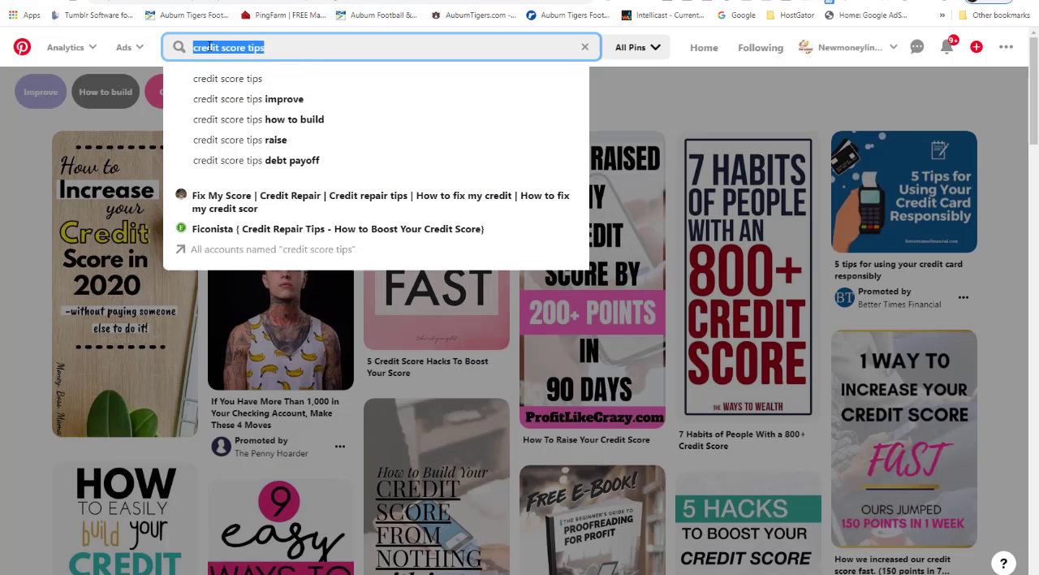
pyautogui.rightClick(209, 47)
pyautogui.click(235, 67)
pyautogui.click(741, 1)
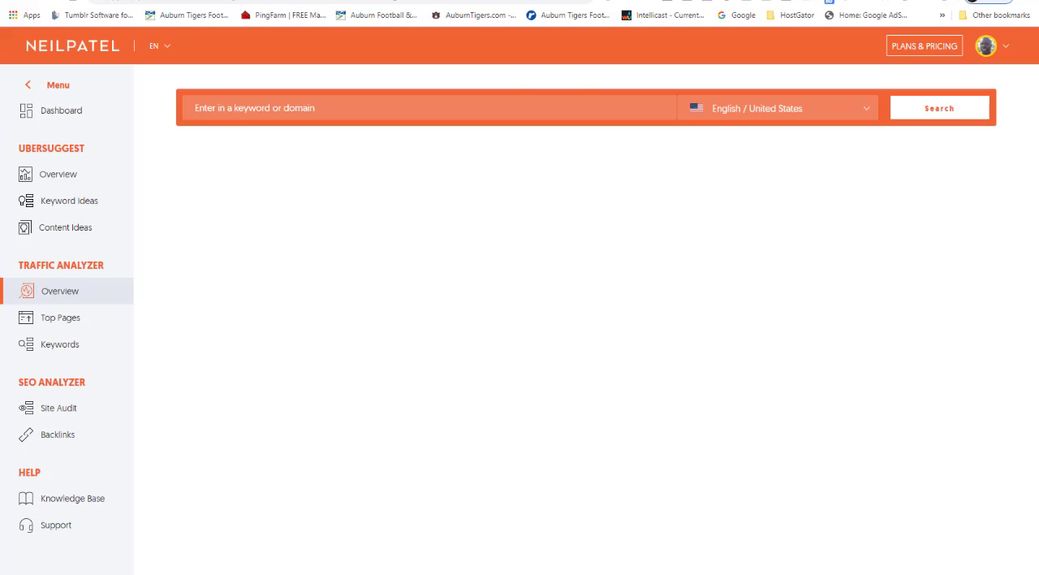
pyautogui.click(345, 108)
pyautogui.hotkey('ctrl', 'v')
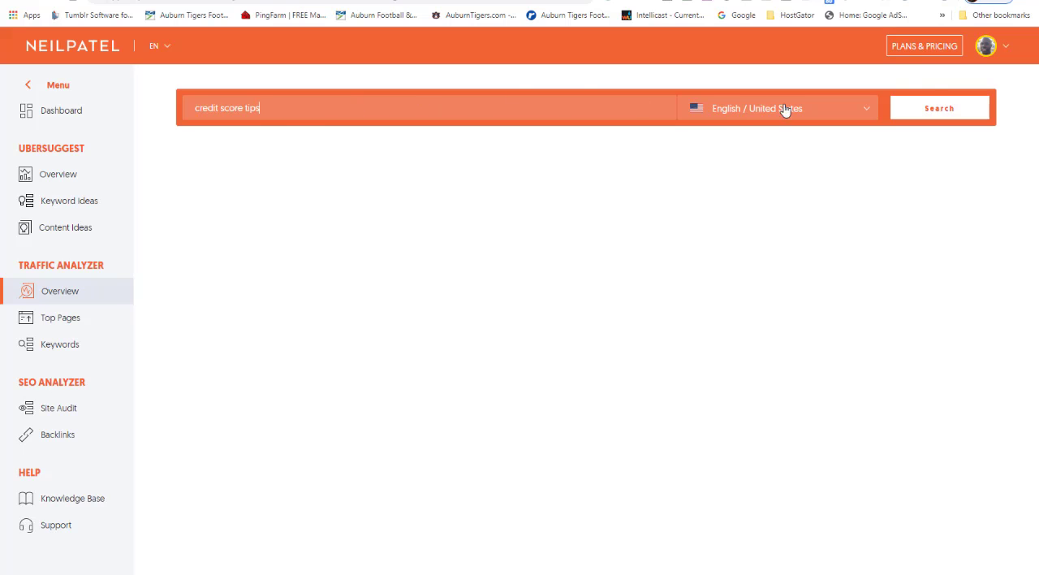
pyautogui.click(930, 106)
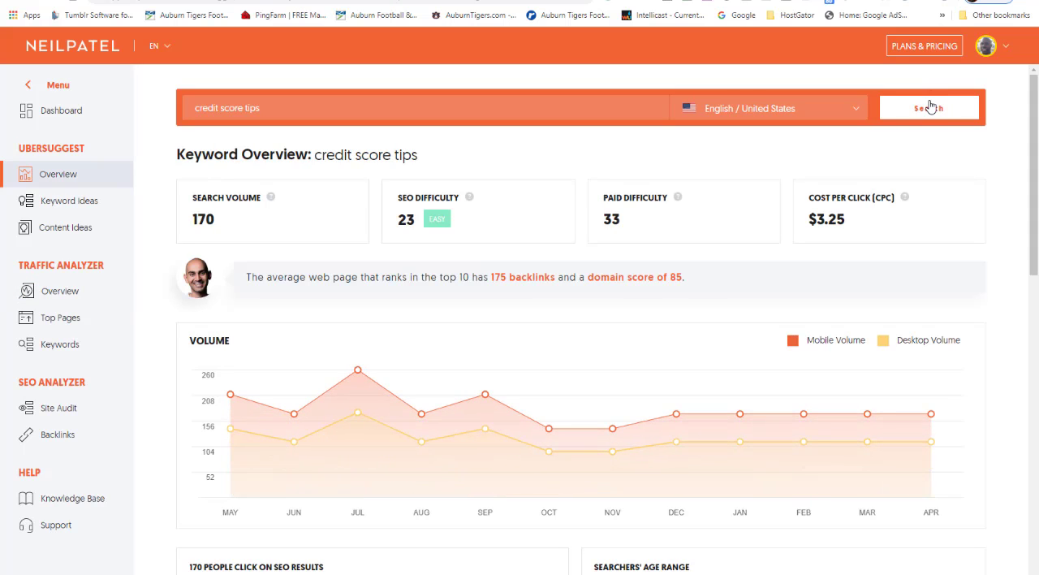
pyautogui.scroll(-3, 978, 221)
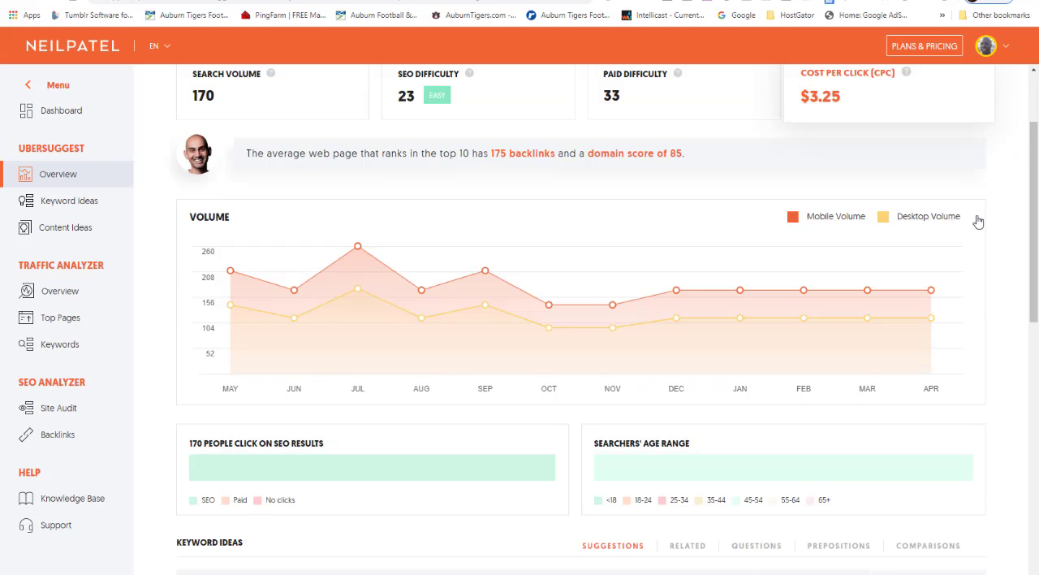
pyautogui.scroll(-5, 978, 221)
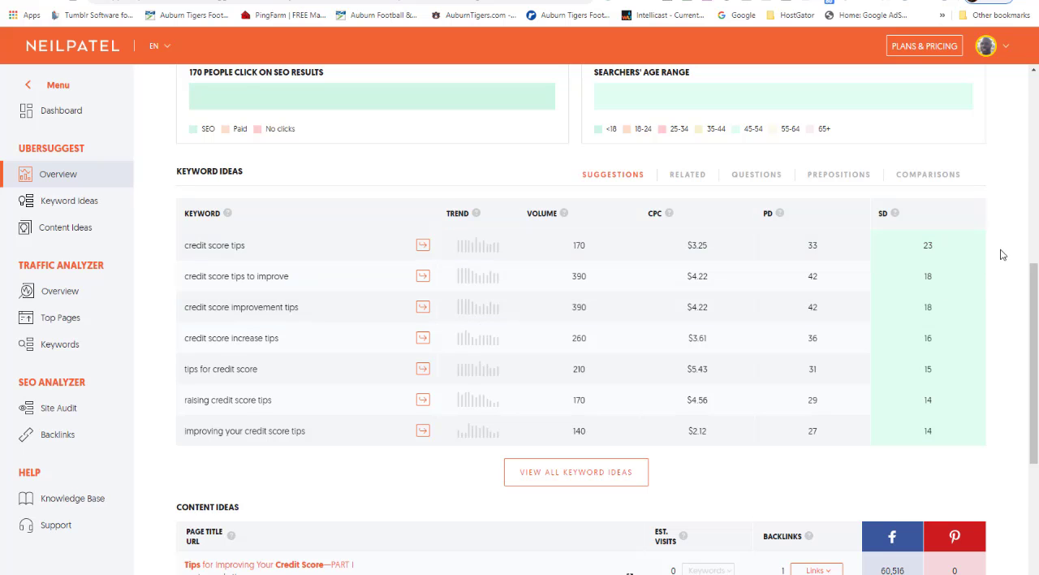
pyautogui.scroll(-4, 1011, 252)
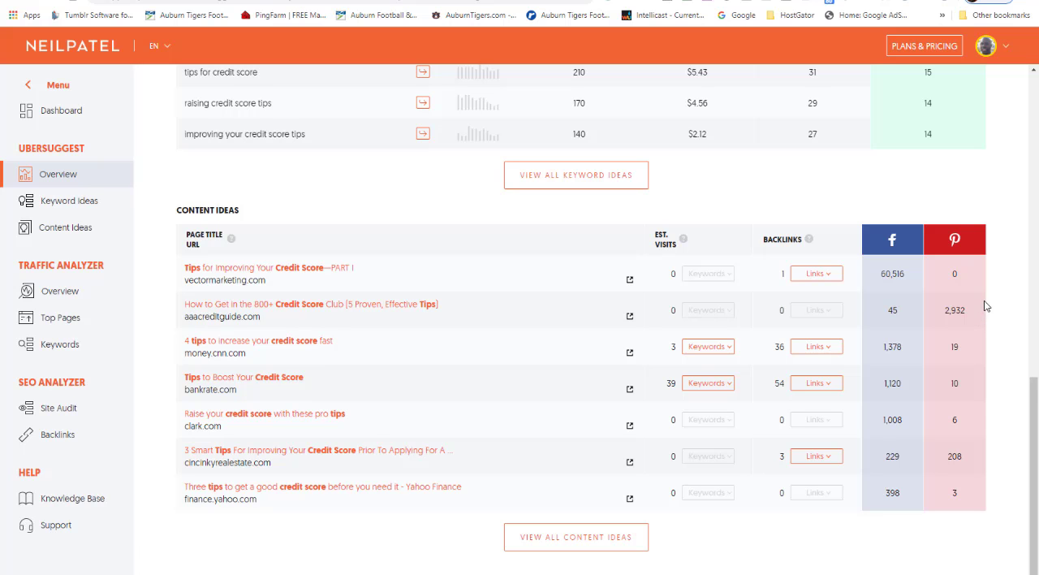
pyautogui.scroll(5, 988, 305)
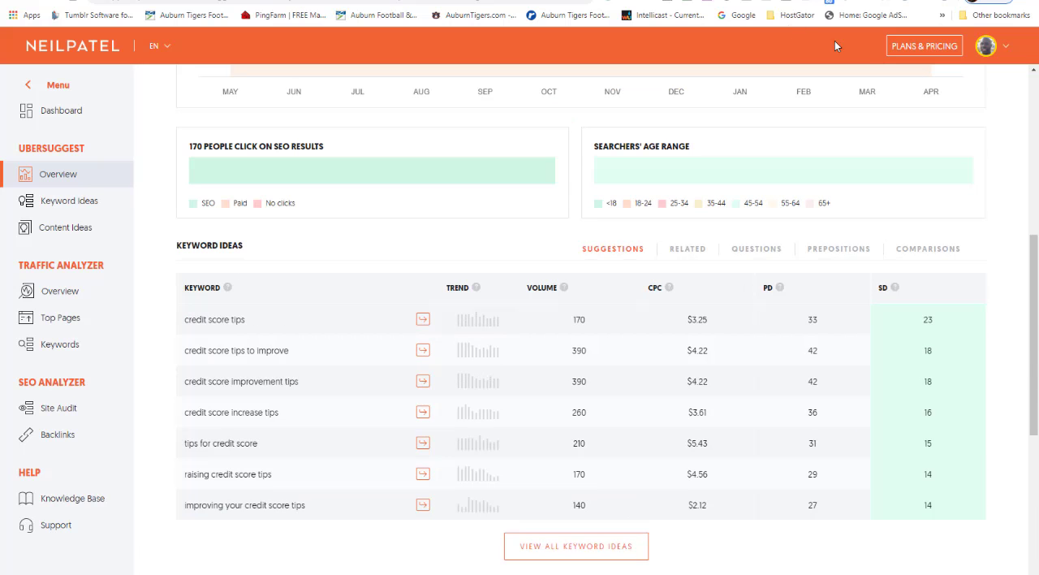
# Step: Return to the Pinterest search for "credit score" and refine it with the suggested term "Improve"
pyautogui.click(49, 0)
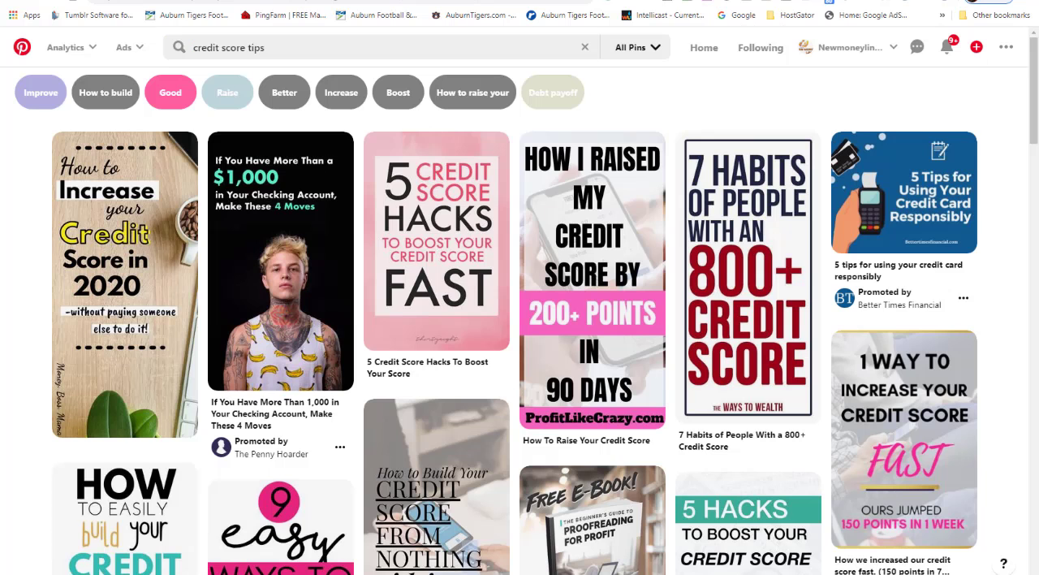
pyautogui.click(16, 1)
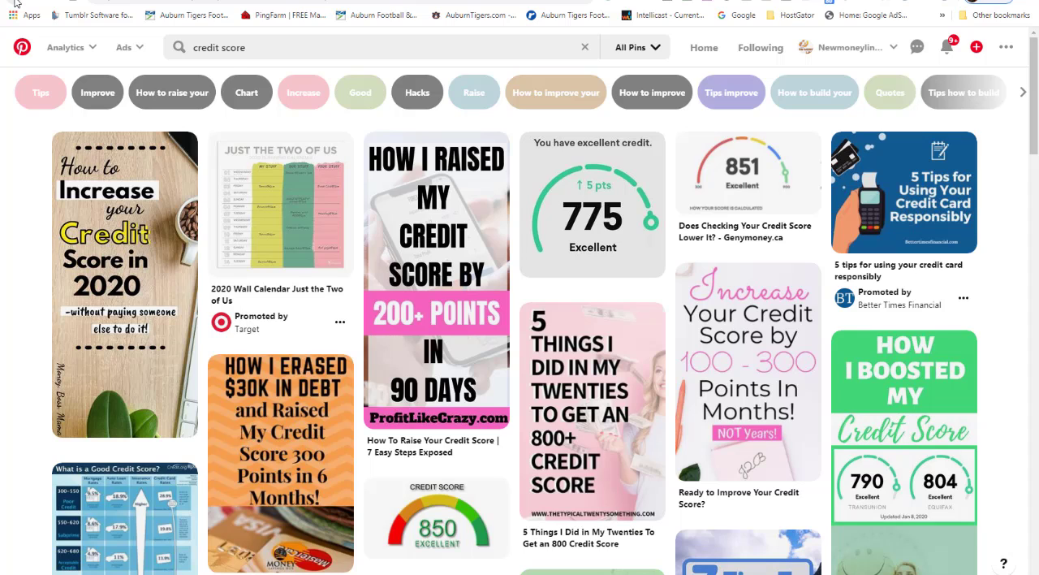
pyautogui.click(94, 102)
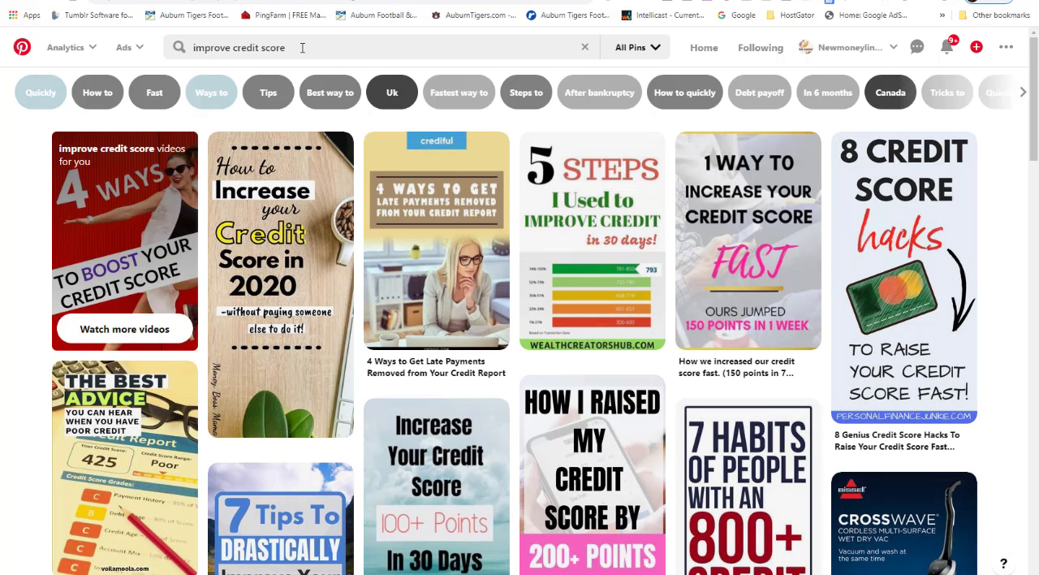
# Step: Copy the Pinterest search phrase "improve credit score" and look it up in Ubersuggest
pyautogui.click(301, 48)
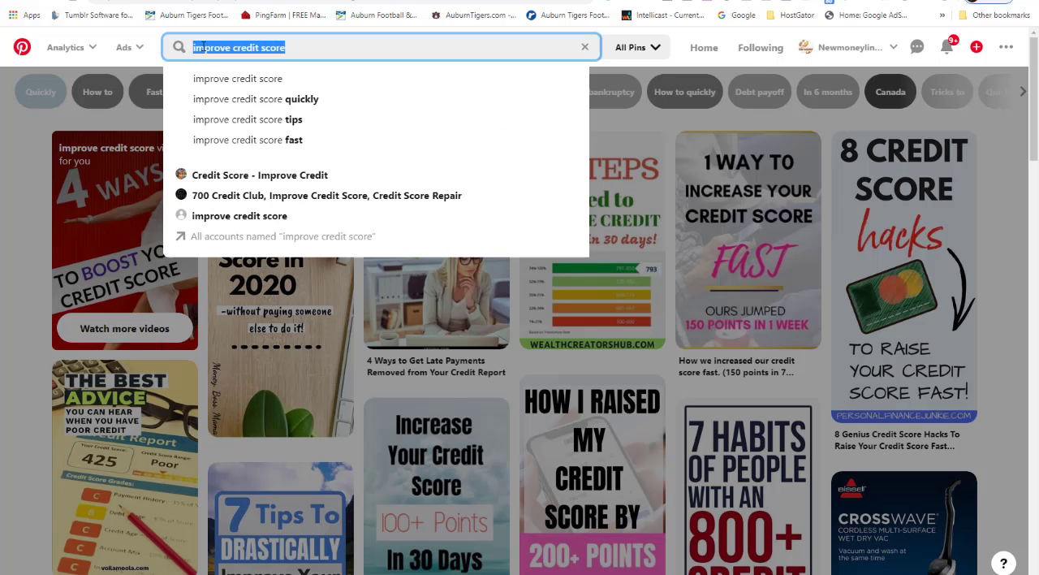
pyautogui.rightClick(204, 48)
pyautogui.click(229, 72)
pyautogui.click(755, 5)
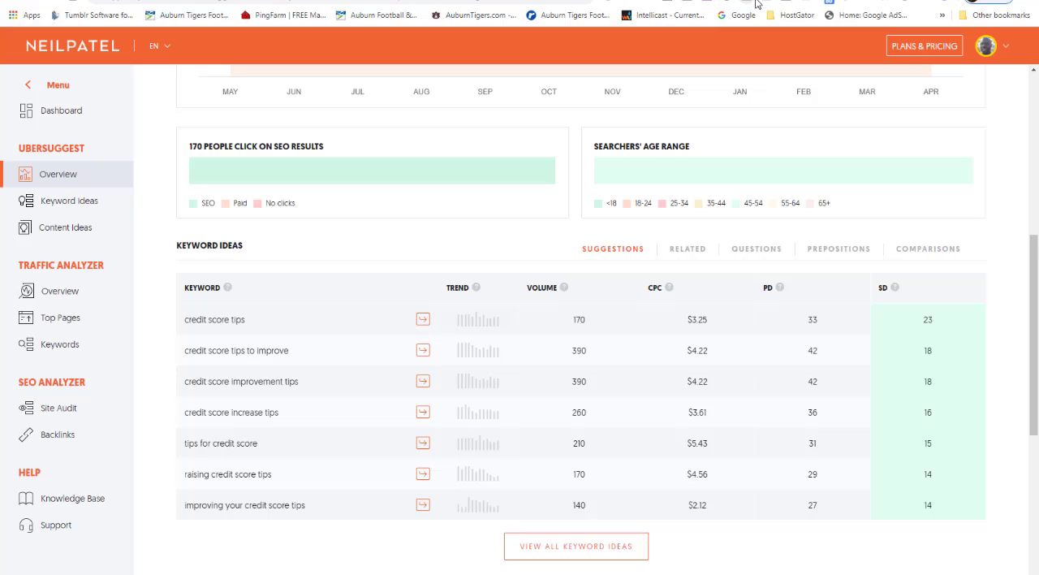
pyautogui.scroll(5, 754, 104)
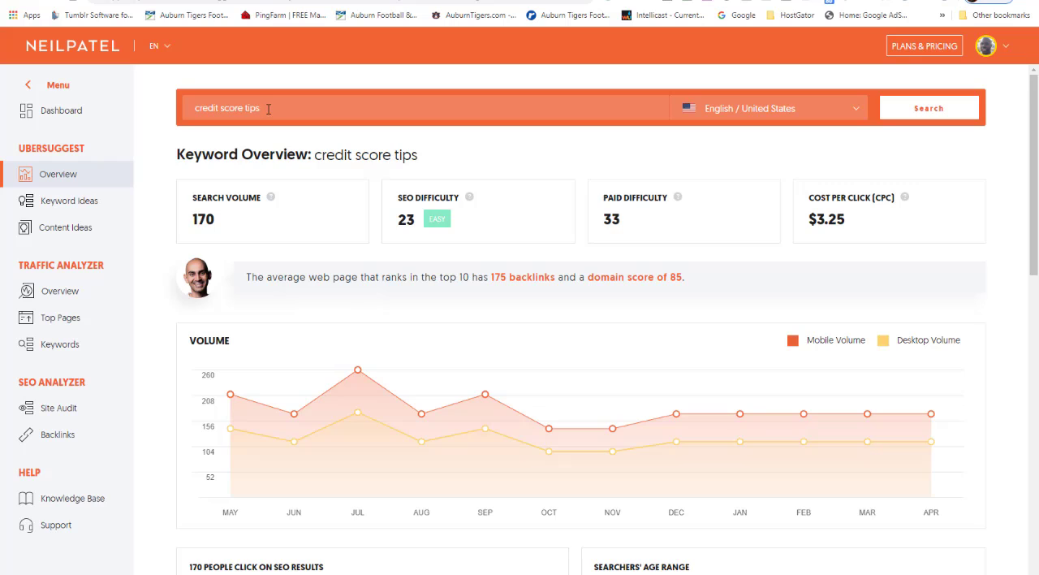
pyautogui.moveTo(268, 109); pyautogui.dragTo(155, 111)
pyautogui.hotkey('ctrl', 'v')
pyautogui.click(898, 108)
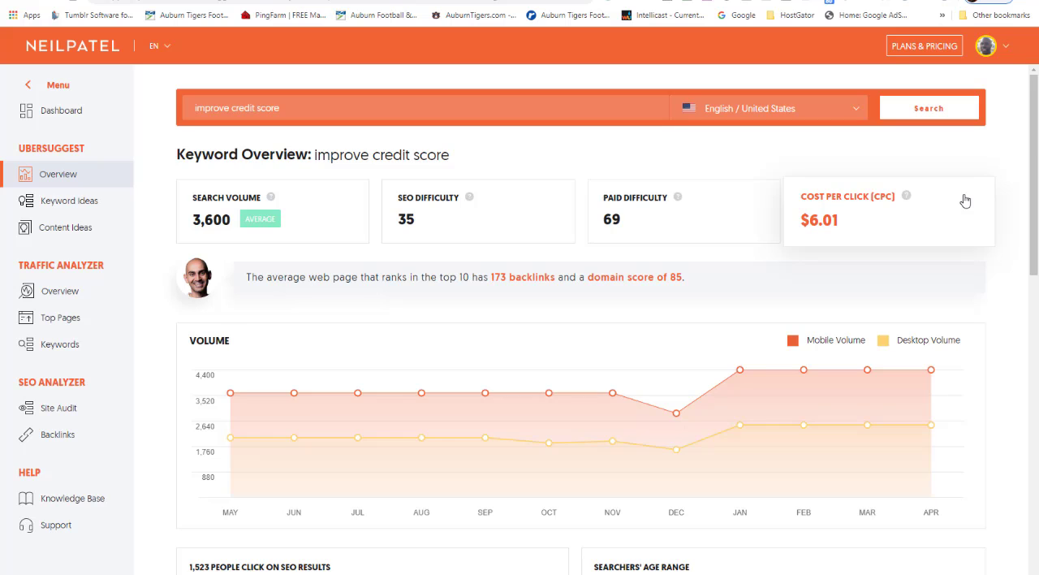
# Step: Open the "how improve credit score" keyword idea and copy that phrase from its keyword overview
pyautogui.scroll(-5, 965, 200)
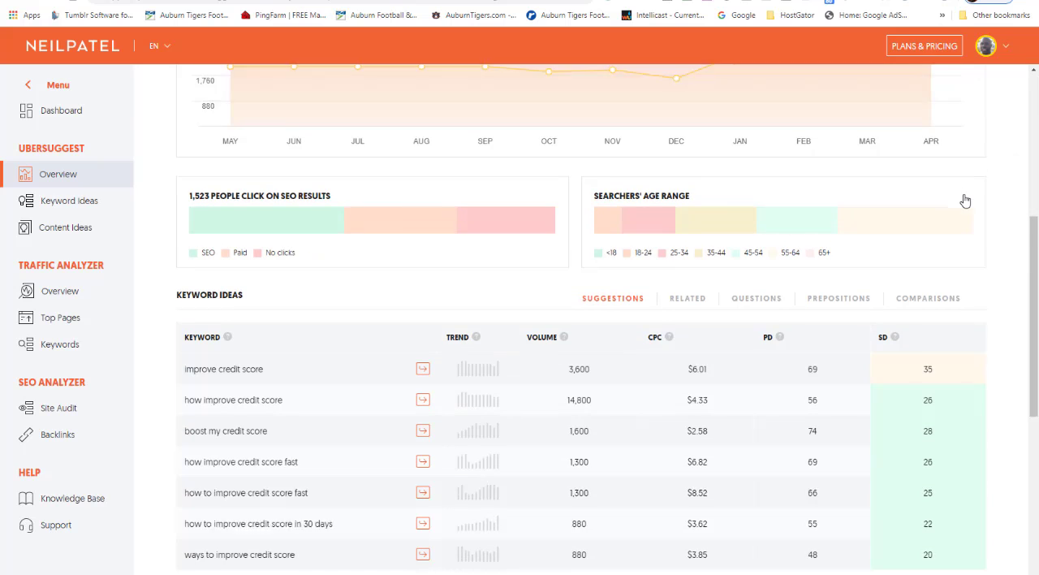
pyautogui.scroll(-1, 965, 200)
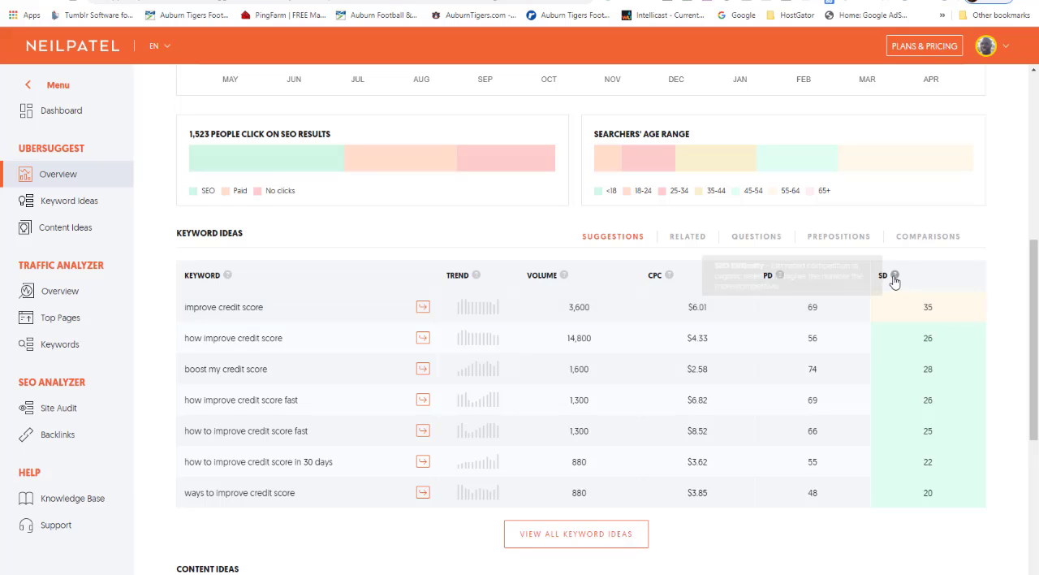
pyautogui.moveTo(895, 282)
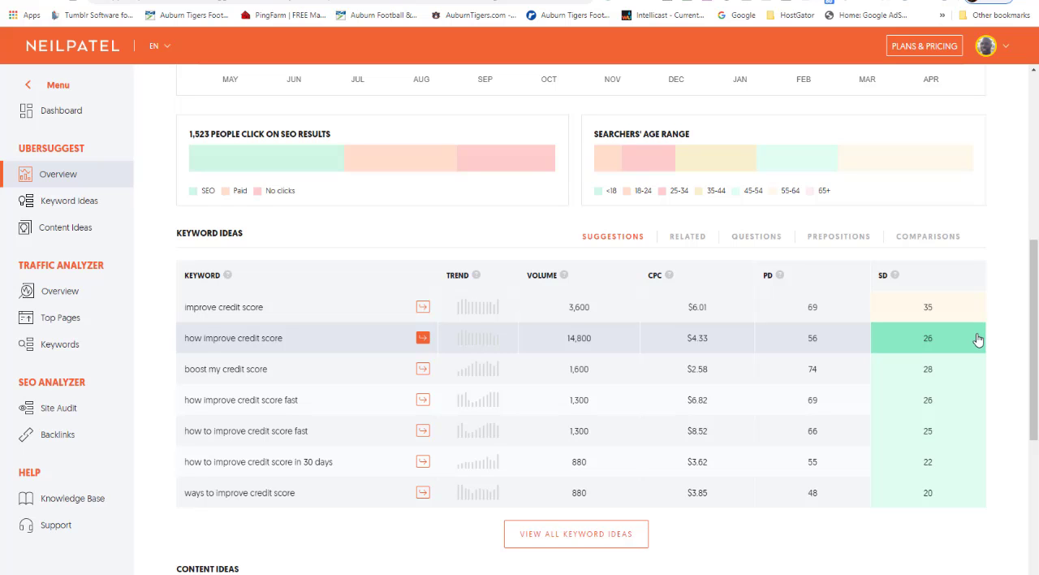
pyautogui.scroll(-4, 1003, 321)
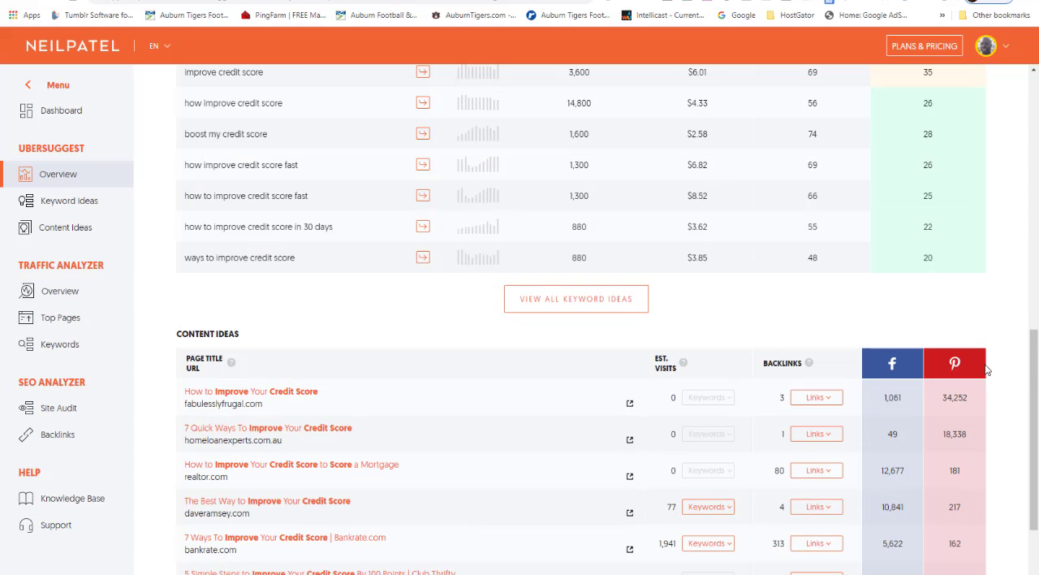
pyautogui.scroll(4, 984, 373)
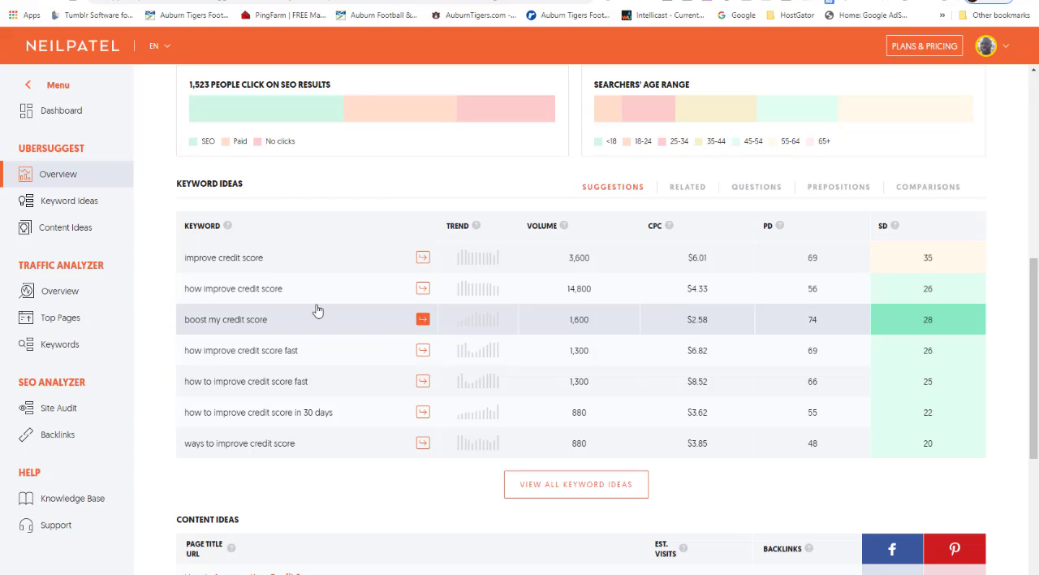
pyautogui.moveTo(291, 290); pyautogui.dragTo(187, 294)
pyautogui.click(188, 294)
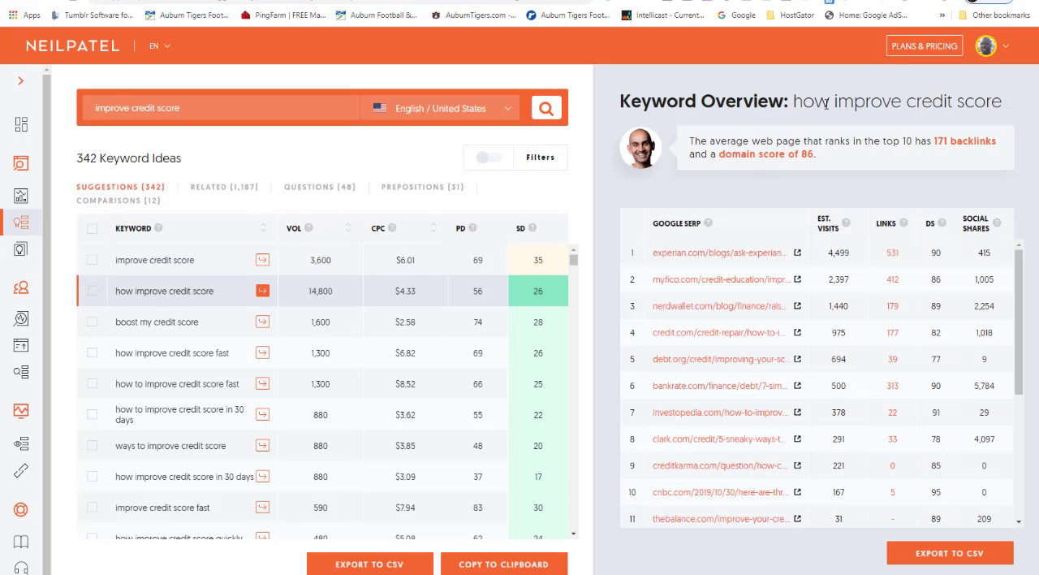
pyautogui.moveTo(794, 101); pyautogui.dragTo(1011, 110)
pyautogui.rightClick(915, 96)
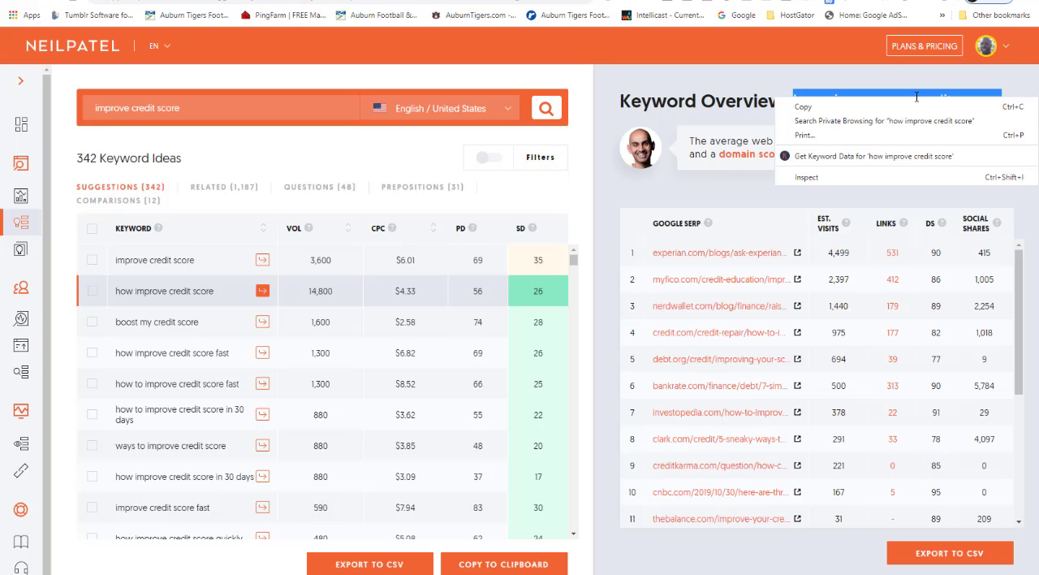
pyautogui.click(915, 106)
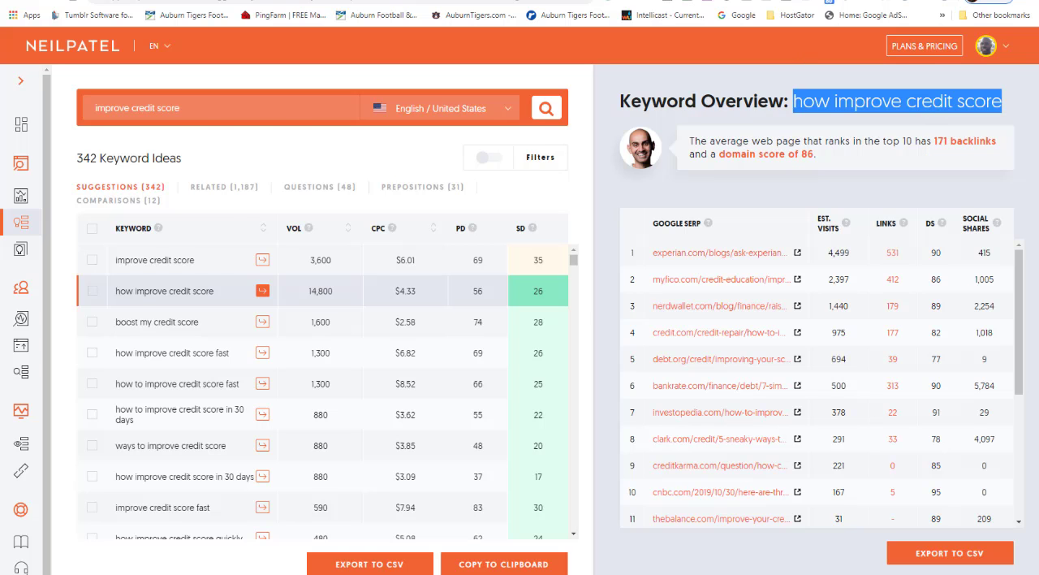
# Step: Switch to Pinterest and open the boards of the account's own profile
pyautogui.click(731, 0)
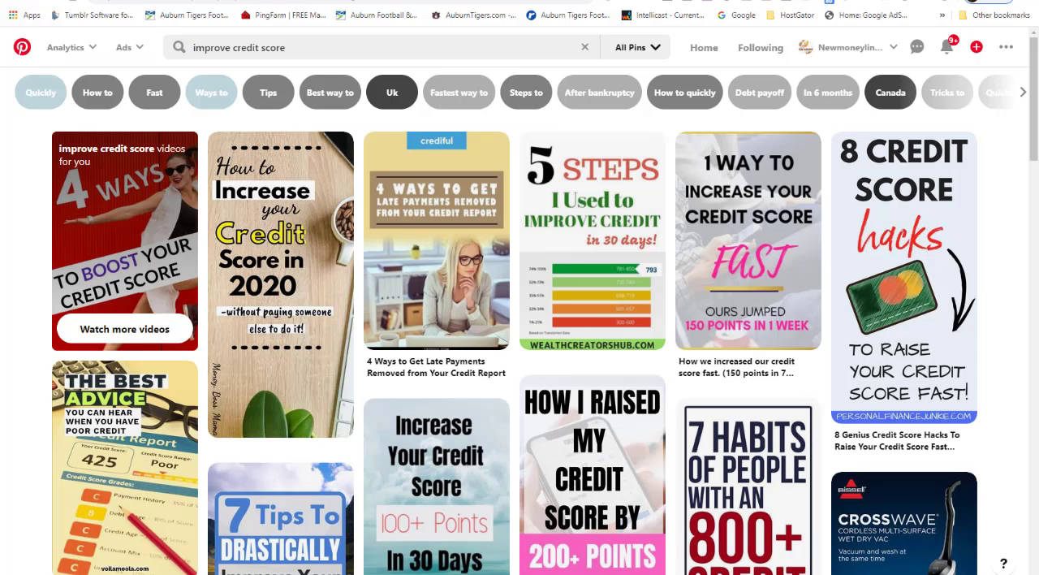
pyautogui.click(890, 53)
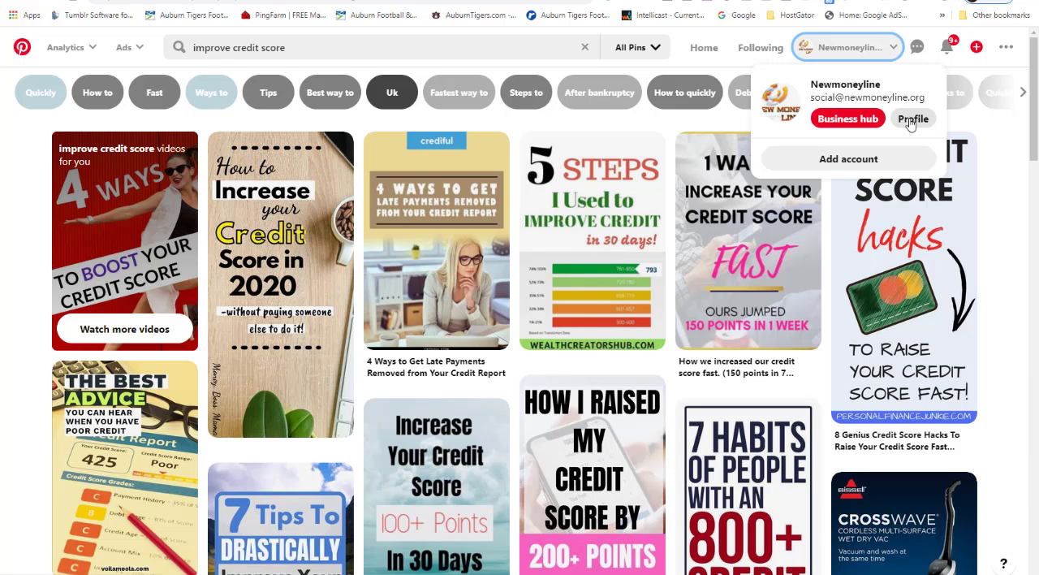
pyautogui.click(911, 120)
pyautogui.scroll(-4, 916, 146)
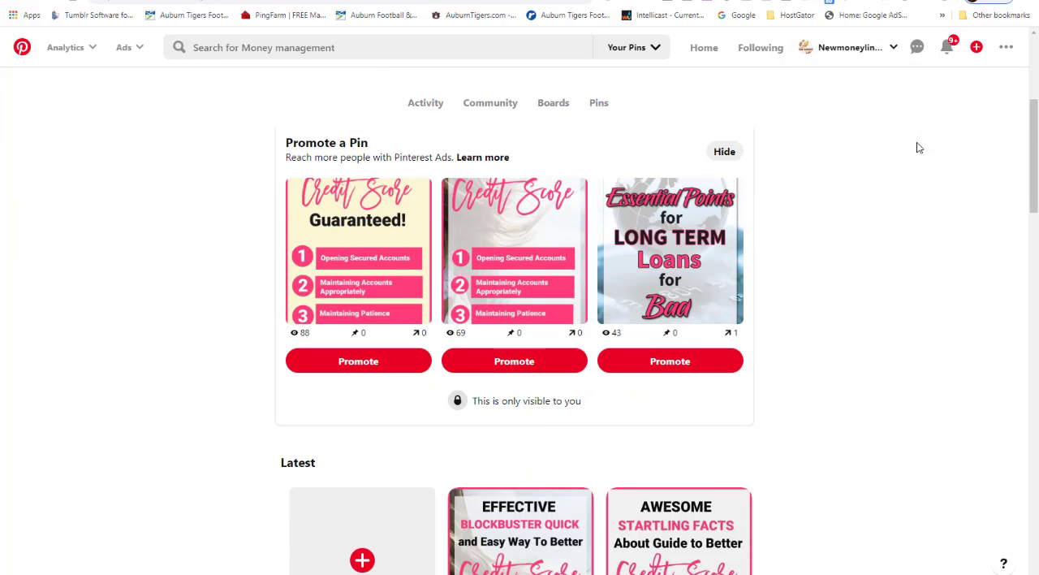
pyautogui.scroll(4, 916, 146)
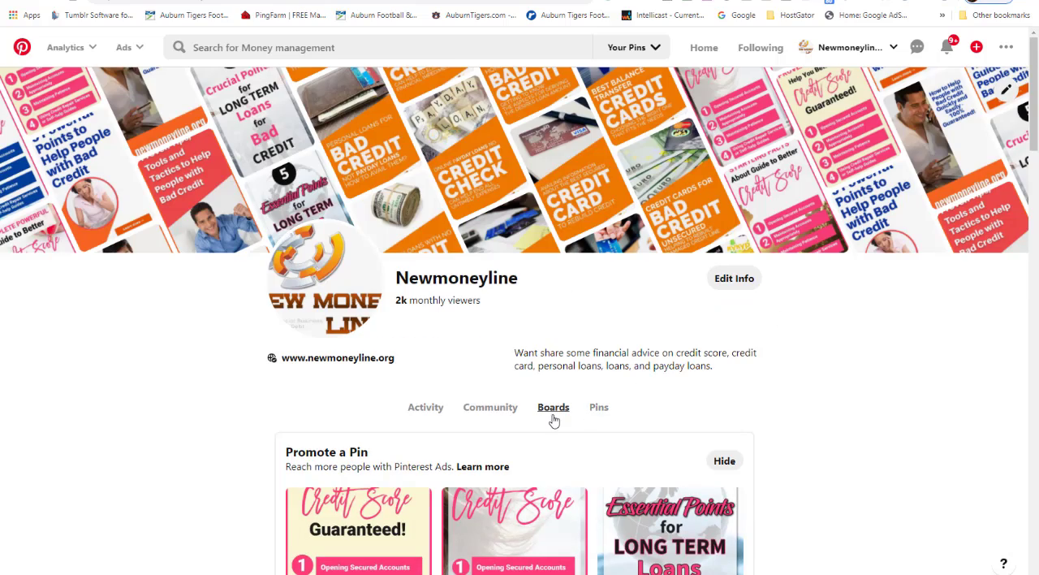
pyautogui.click(554, 408)
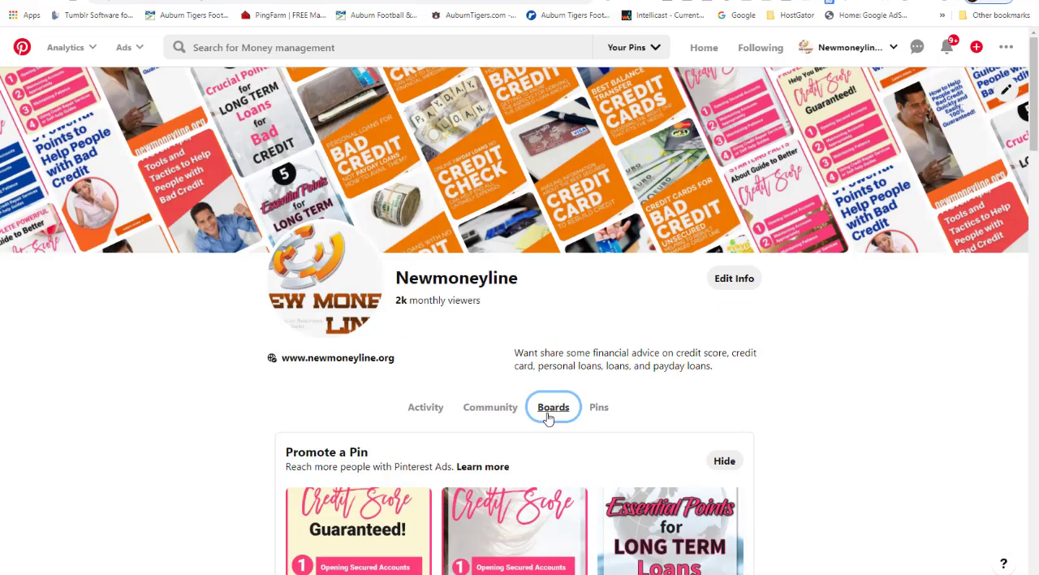
pyautogui.scroll(-3, 785, 299)
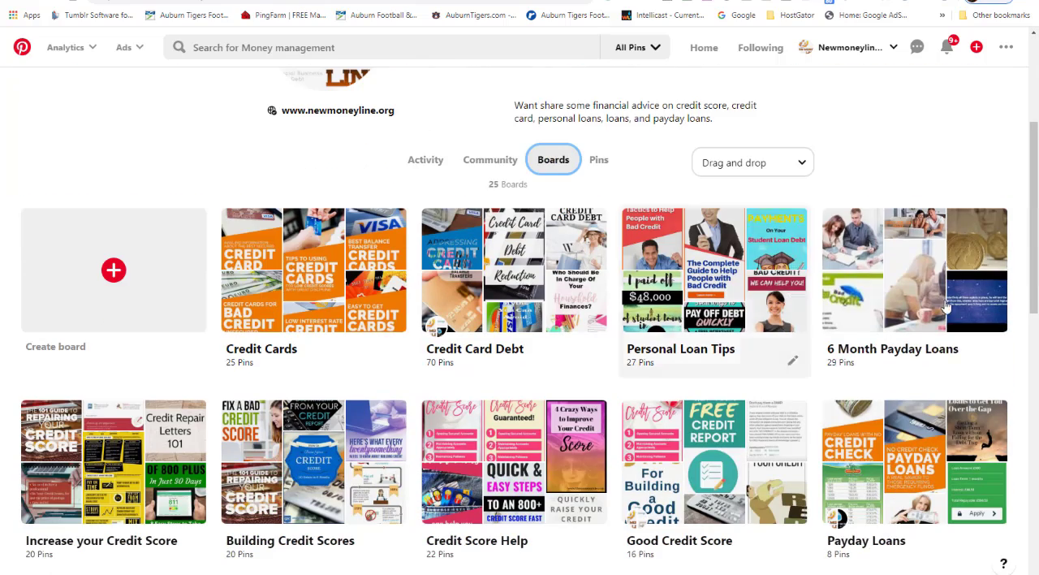
# Step: Create a new public board named "How Improve Credit Score" from the copied keyword, capitalising each word
pyautogui.click(124, 270)
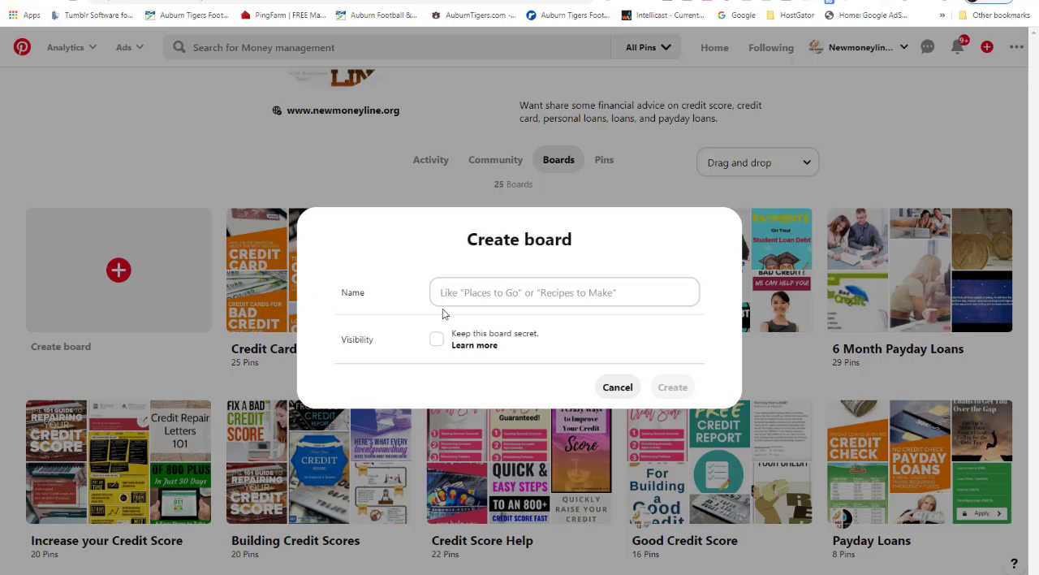
pyautogui.click(460, 294)
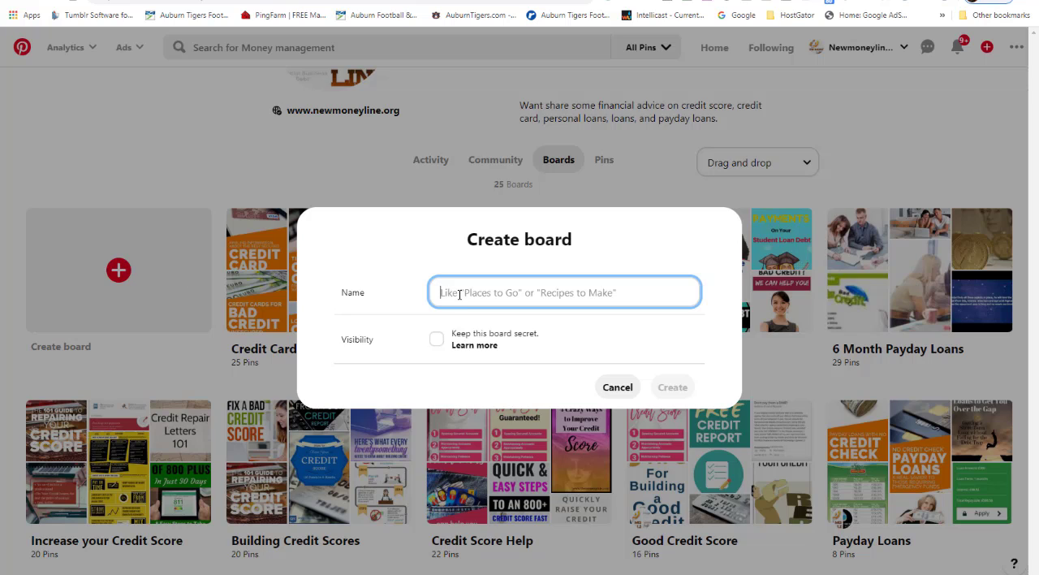
pyautogui.hotkey('ctrl', 'v')
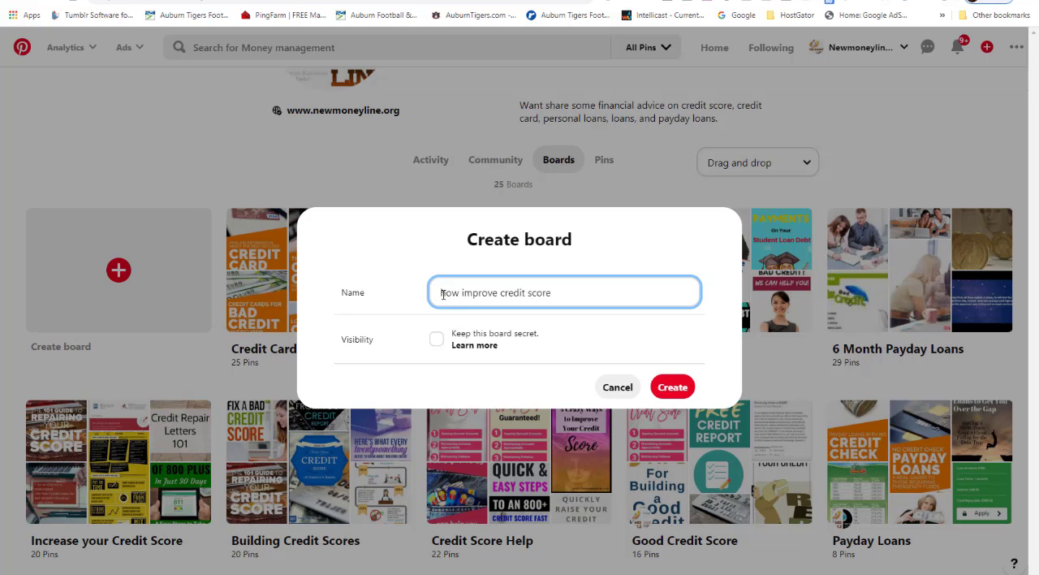
pyautogui.press('BackSpace')
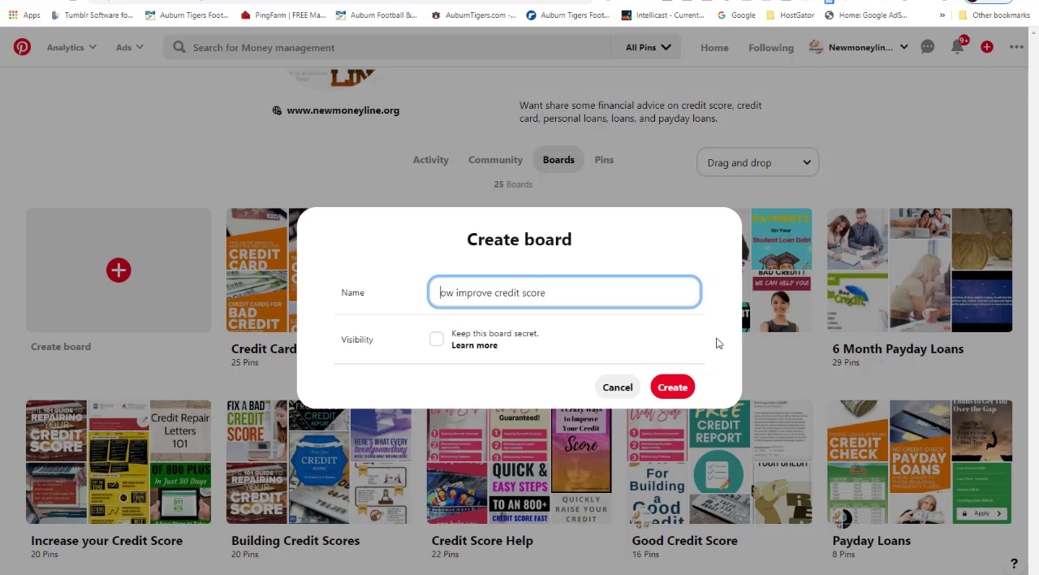
pyautogui.write('H')
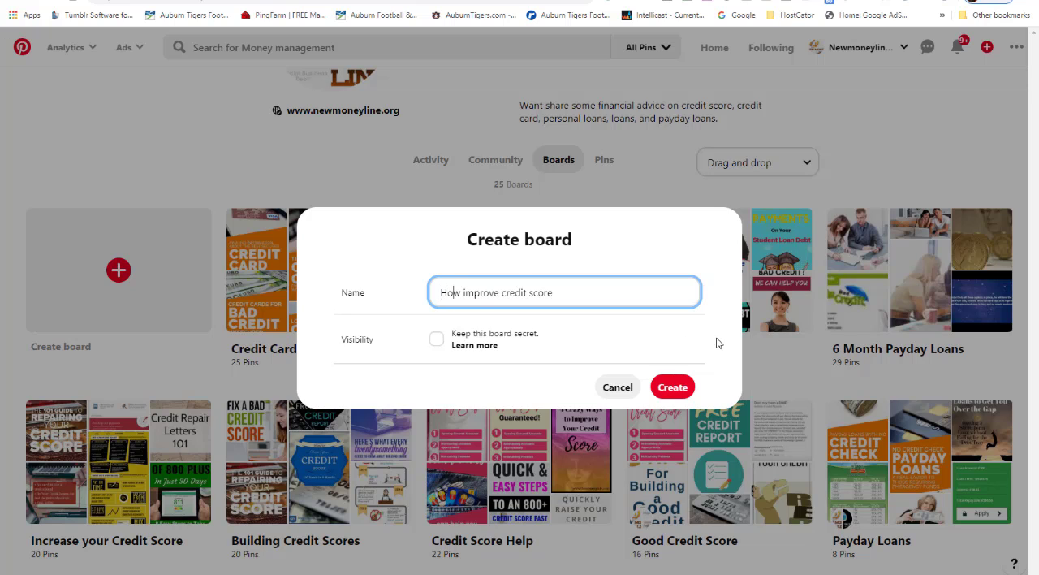
pyautogui.press('BackSpace')
pyautogui.write('I')
pyautogui.press('BackSpace')
pyautogui.write('C')
pyautogui.press('BackSpace')
pyautogui.write('S')
pyautogui.click(670, 390)
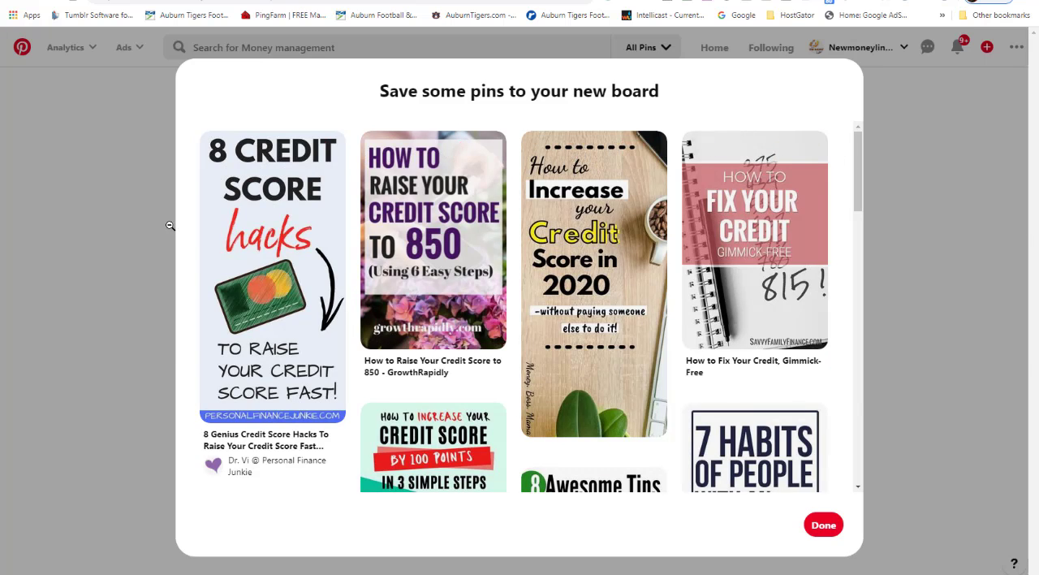
# Step: Save the four suggested pins in the first row, from "8 Credit Score Hacks" to "How to Fix Your Credit", to the new board
pyautogui.moveTo(285, 198)
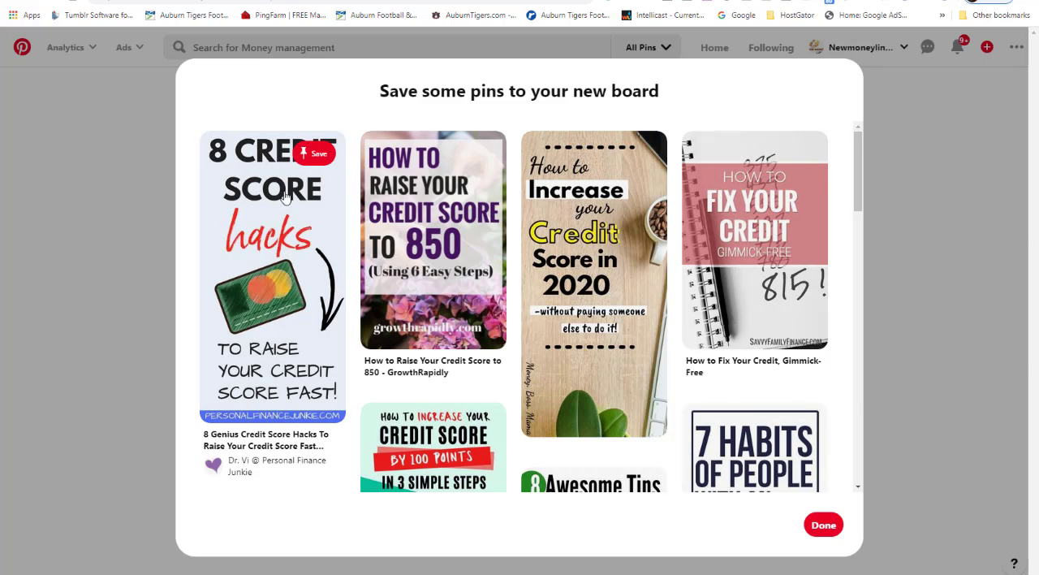
pyautogui.click(313, 154)
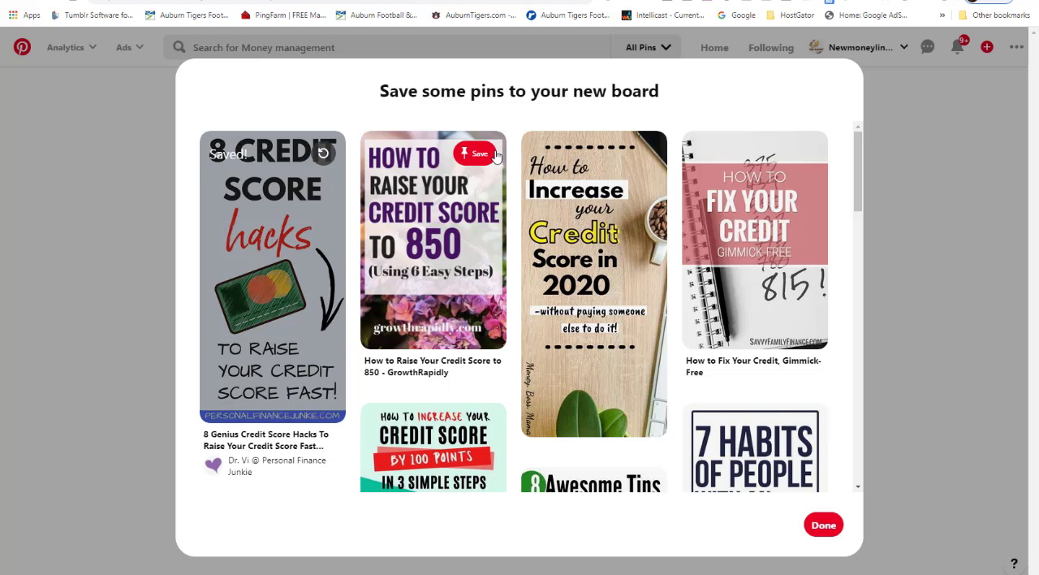
pyautogui.click(477, 153)
pyautogui.click(634, 153)
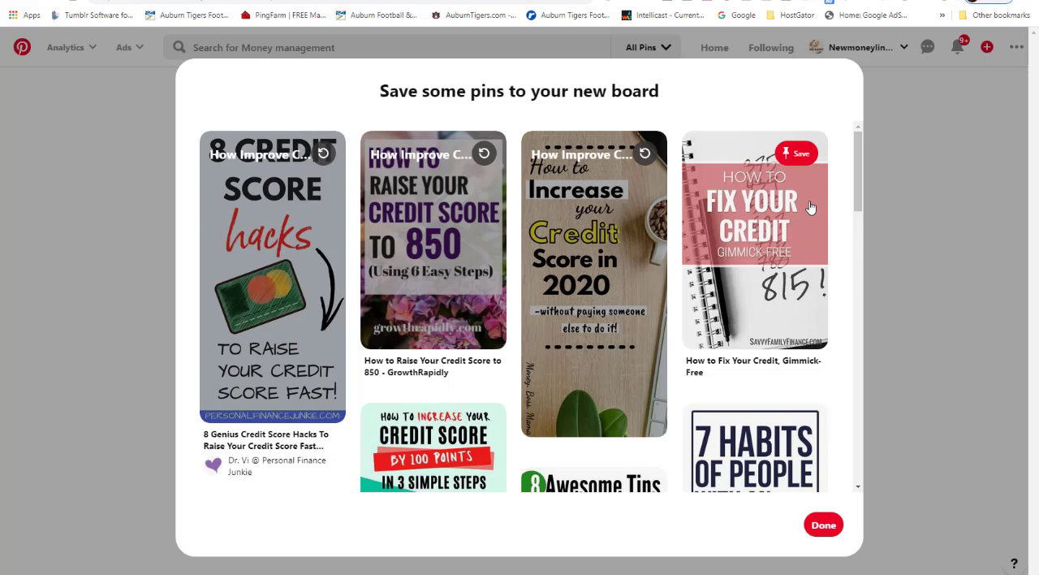
pyautogui.click(805, 154)
# Step: Save the raise-your-score guide, "By 100 Points", "8 Awesome Tips" and "7 Habits" pins to the board and finish the pin suggestions
pyautogui.scroll(-4, 548, 276)
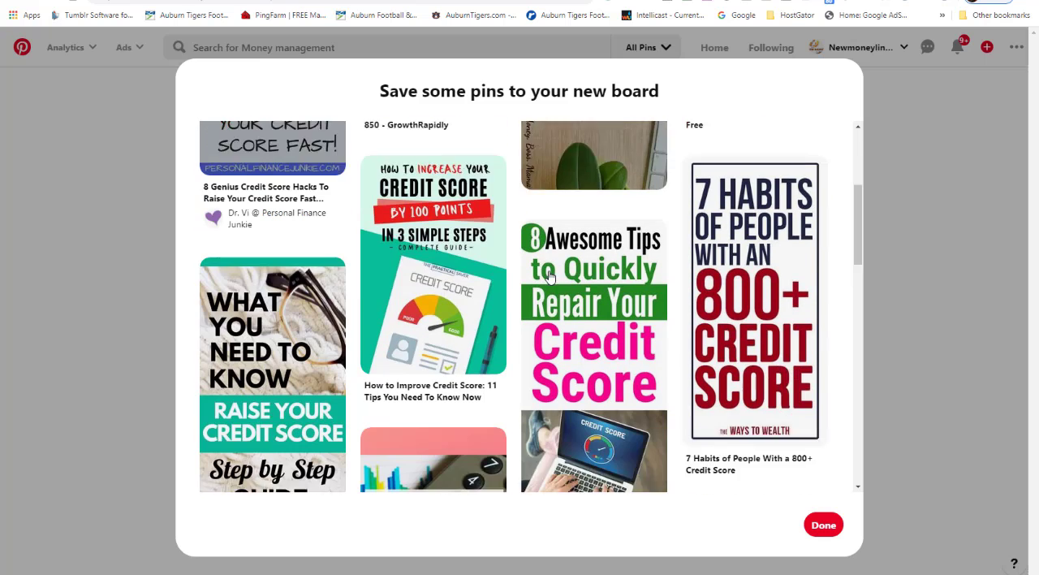
pyautogui.click(309, 213)
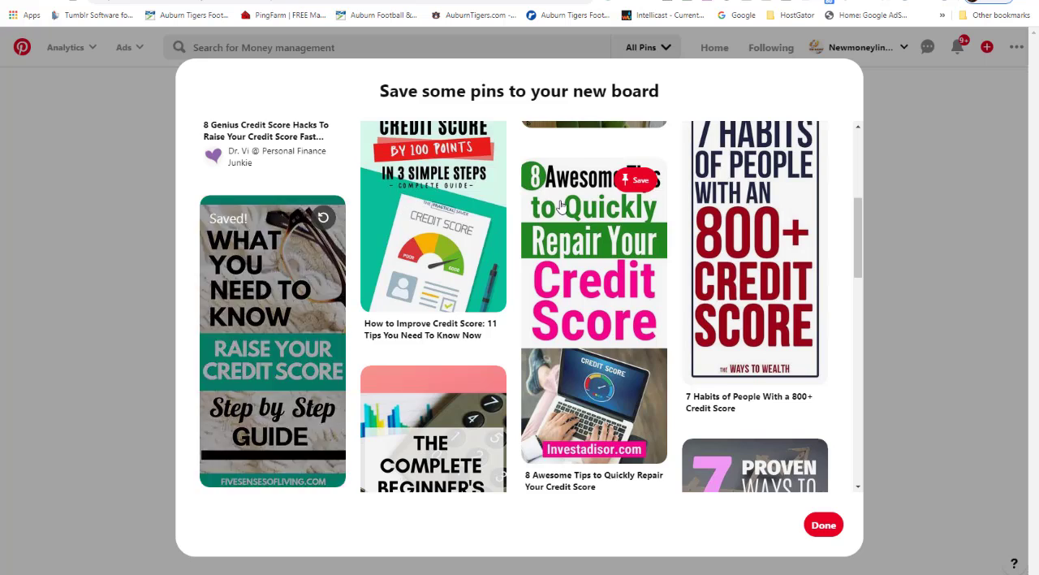
pyautogui.scroll(3, 504, 271)
pyautogui.scroll(-1, 504, 271)
pyautogui.click(475, 302)
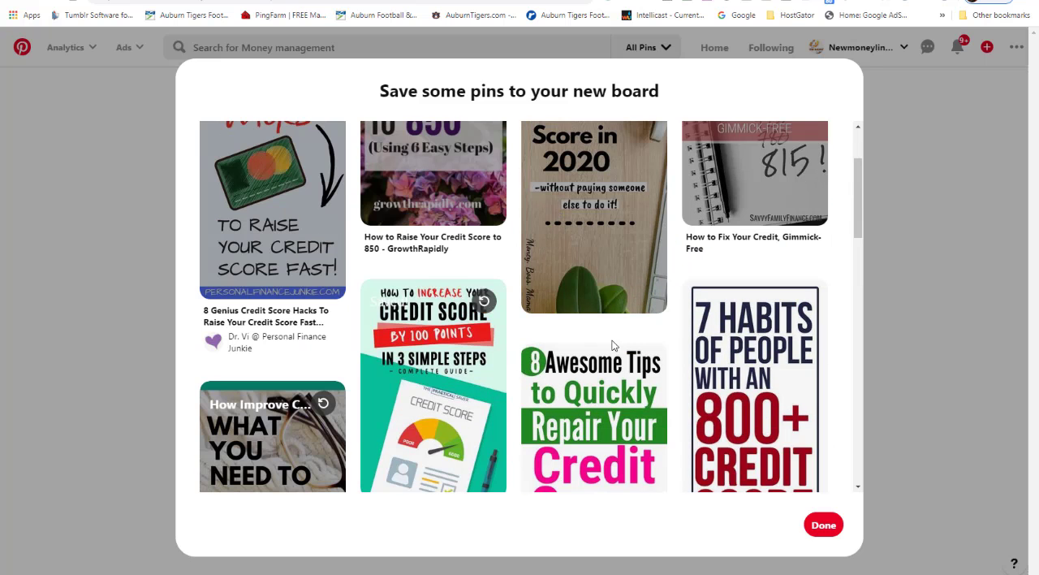
pyautogui.click(636, 365)
pyautogui.click(798, 301)
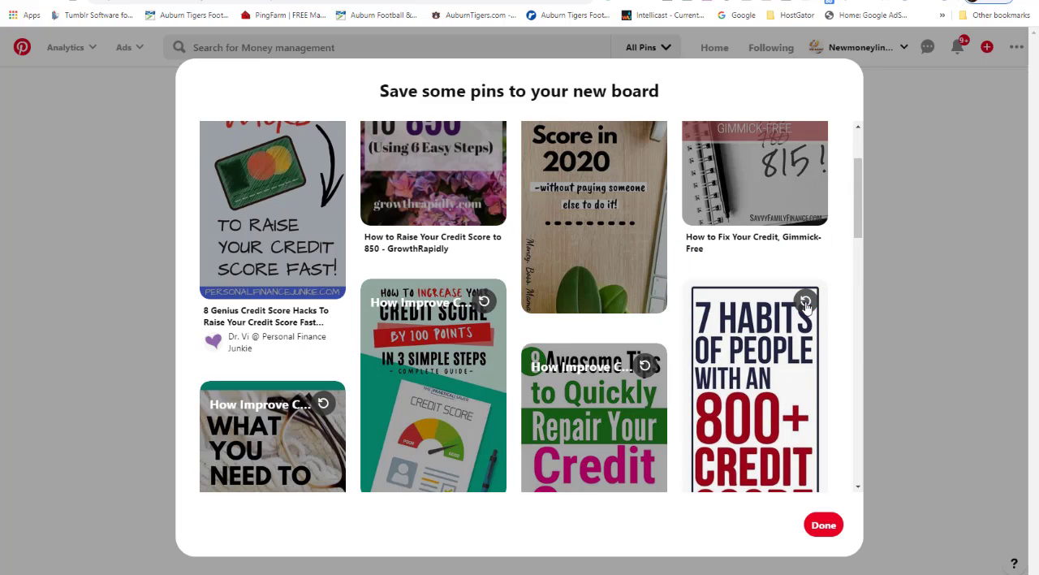
pyautogui.click(830, 532)
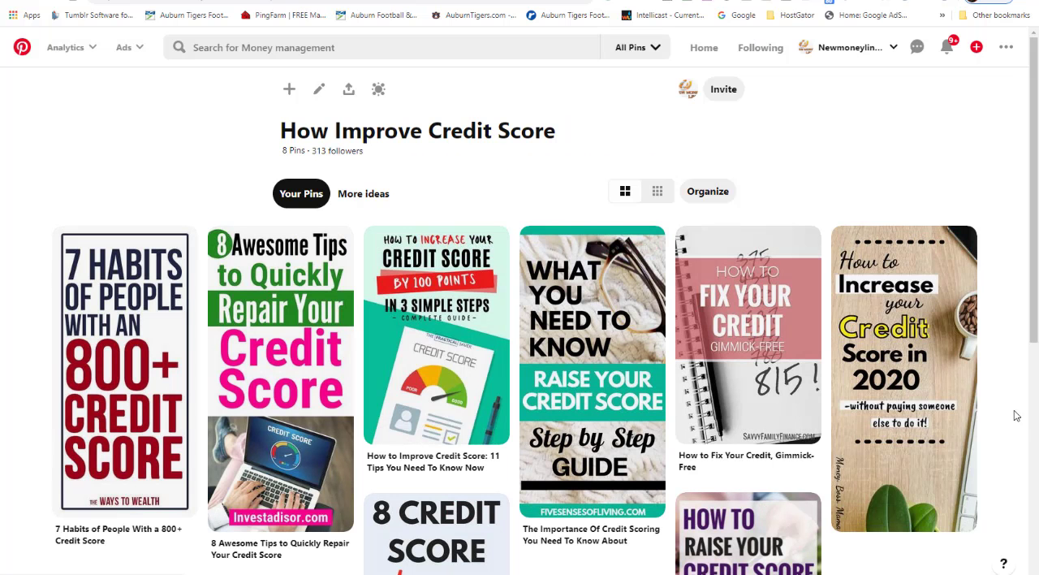
# Step: Edit the board and reuse its name as the description, corrected with Grammarly to "How to Improve Credit Score."
pyautogui.click(321, 89)
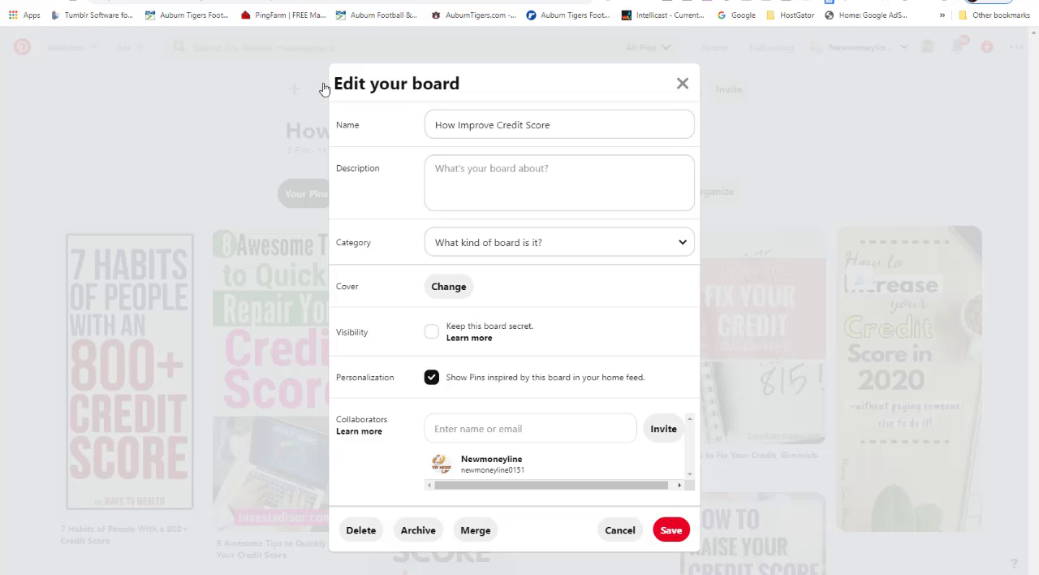
pyautogui.moveTo(560, 121); pyautogui.dragTo(412, 122)
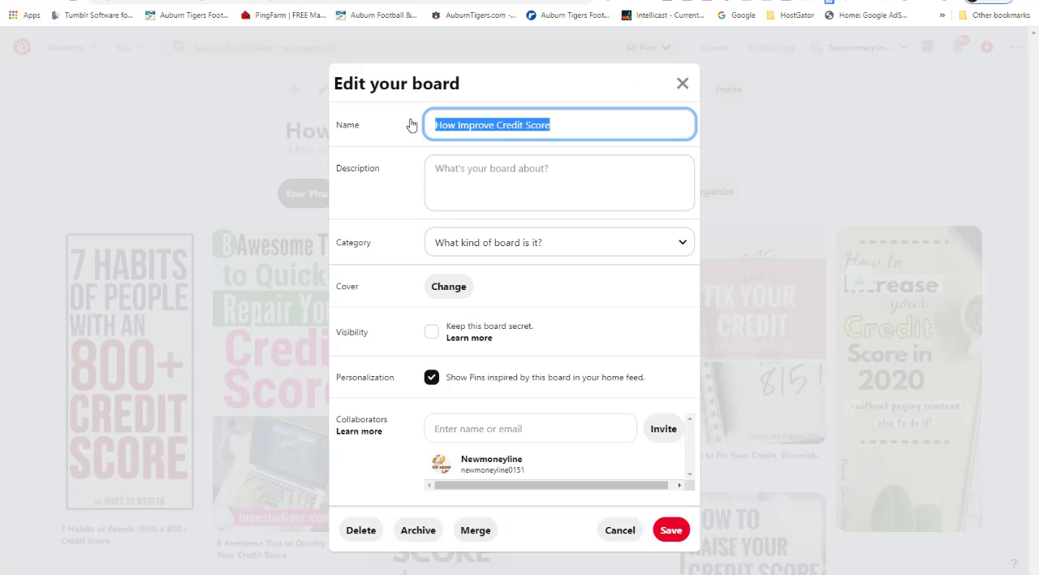
pyautogui.rightClick(475, 123)
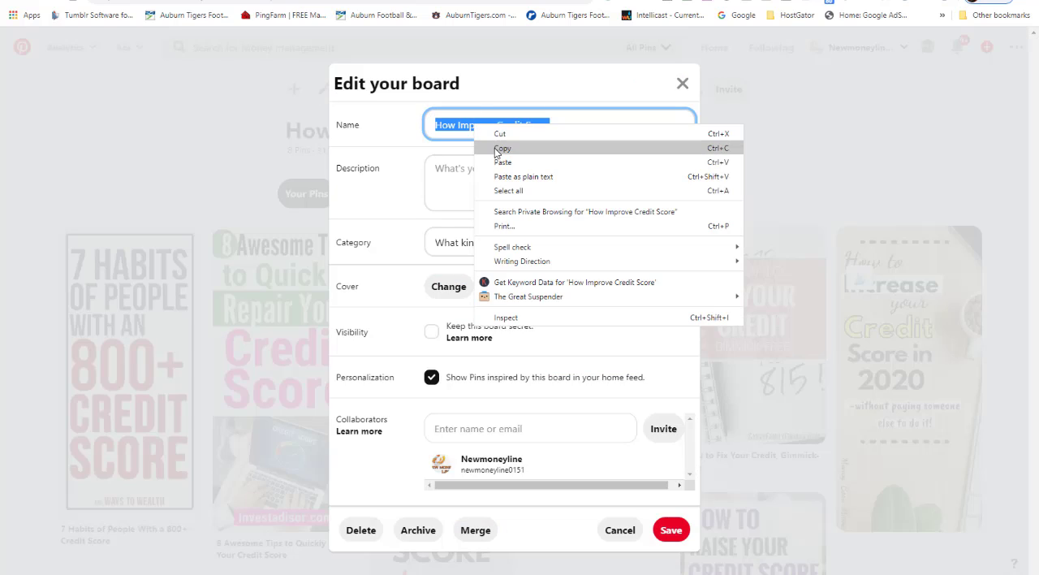
pyautogui.click(497, 147)
pyautogui.click(495, 168)
pyautogui.rightClick(500, 168)
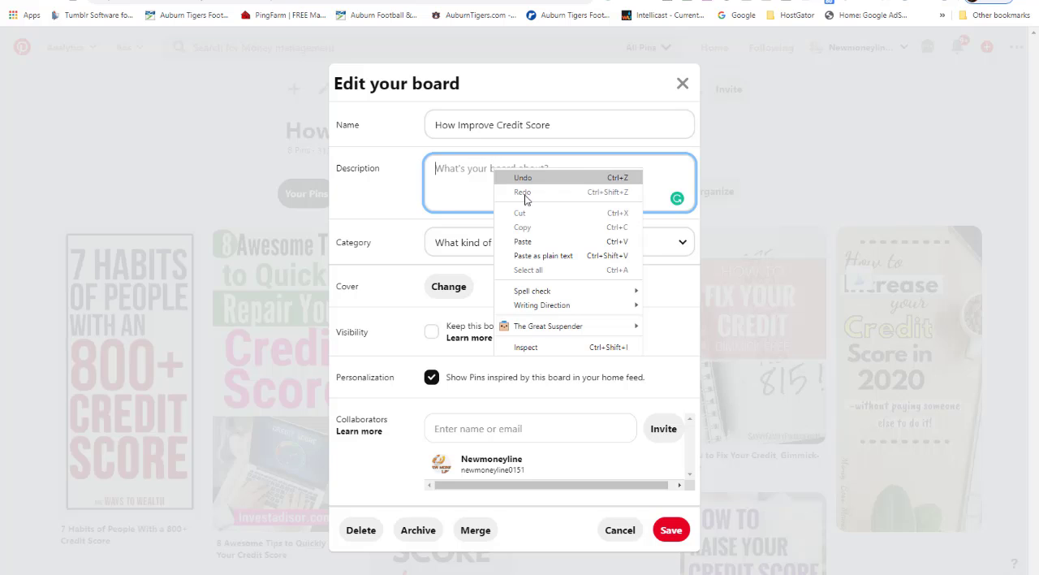
pyautogui.click(528, 238)
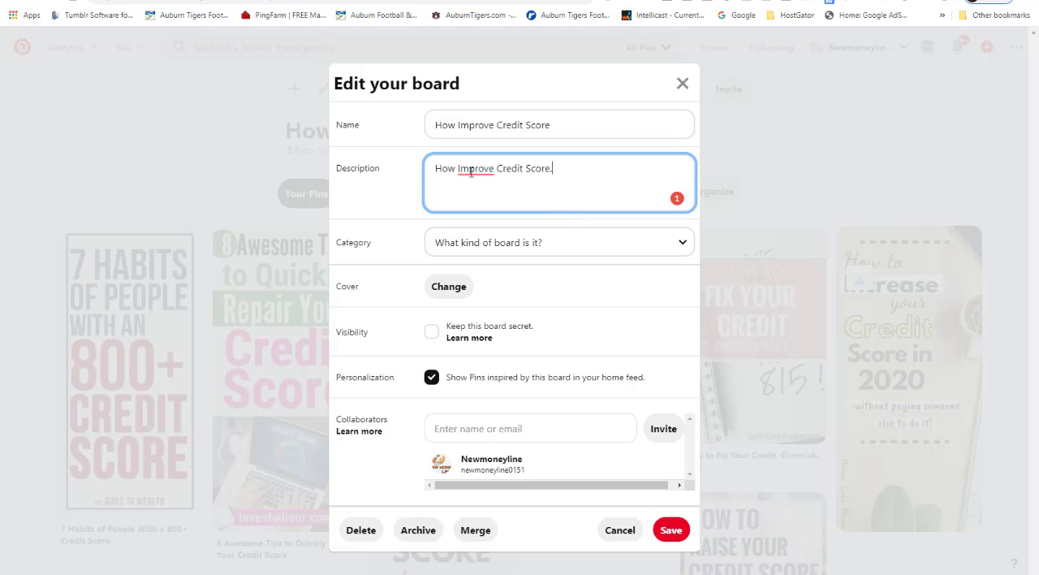
pyautogui.moveTo(471, 172)
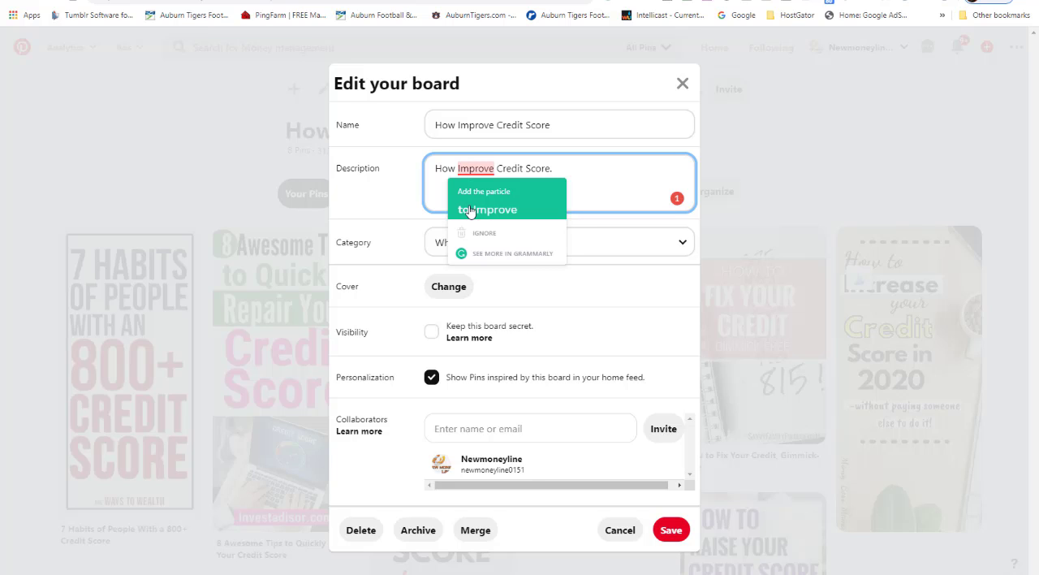
pyautogui.click(469, 211)
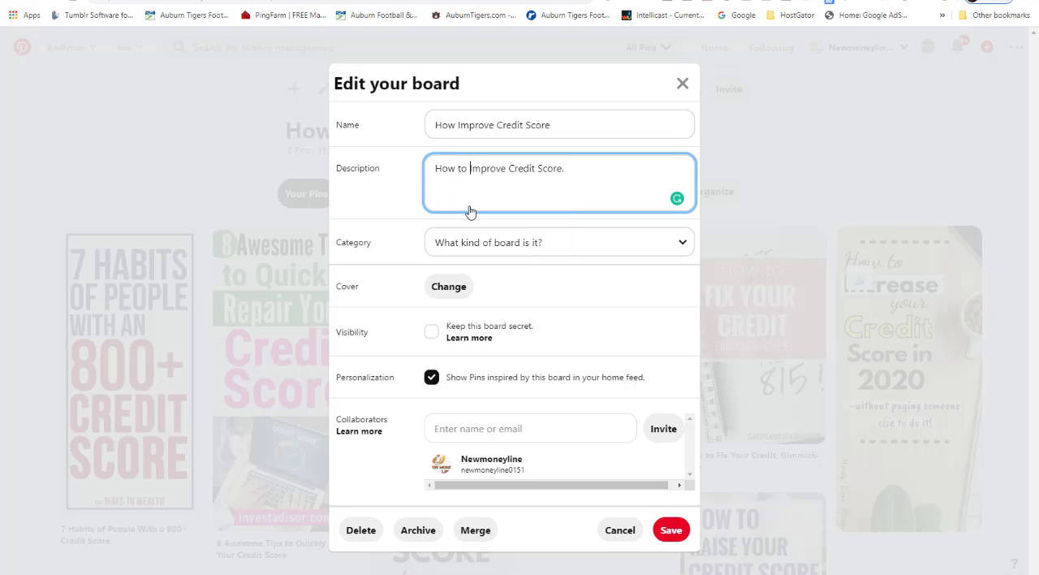
# Step: Change the board's name to "How To Improve Credit Score"
pyautogui.click(456, 125)
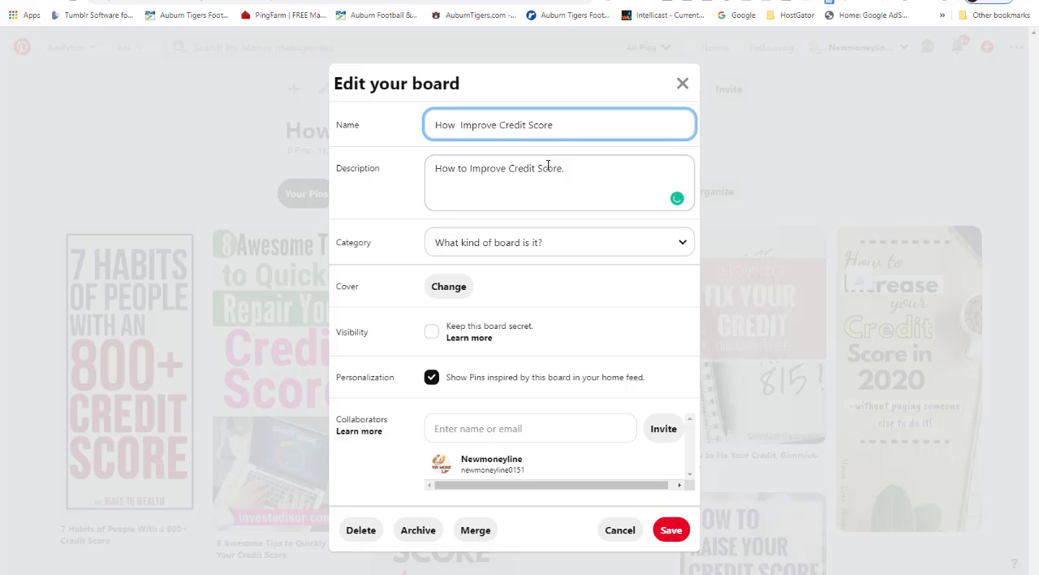
pyautogui.write('to')
pyautogui.press('BackSpace')
pyautogui.press('BackSpace')
pyautogui.write('To')
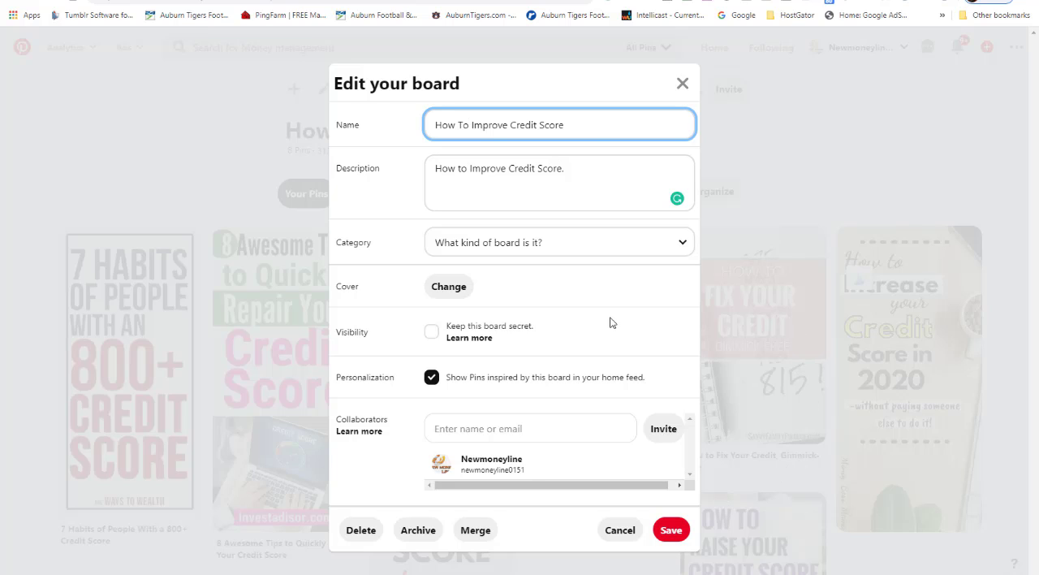
pyautogui.click(600, 125)
# Step: Capitalise "To" in the board's description so it reads "How To Improve Credit Score."
pyautogui.click(458, 168)
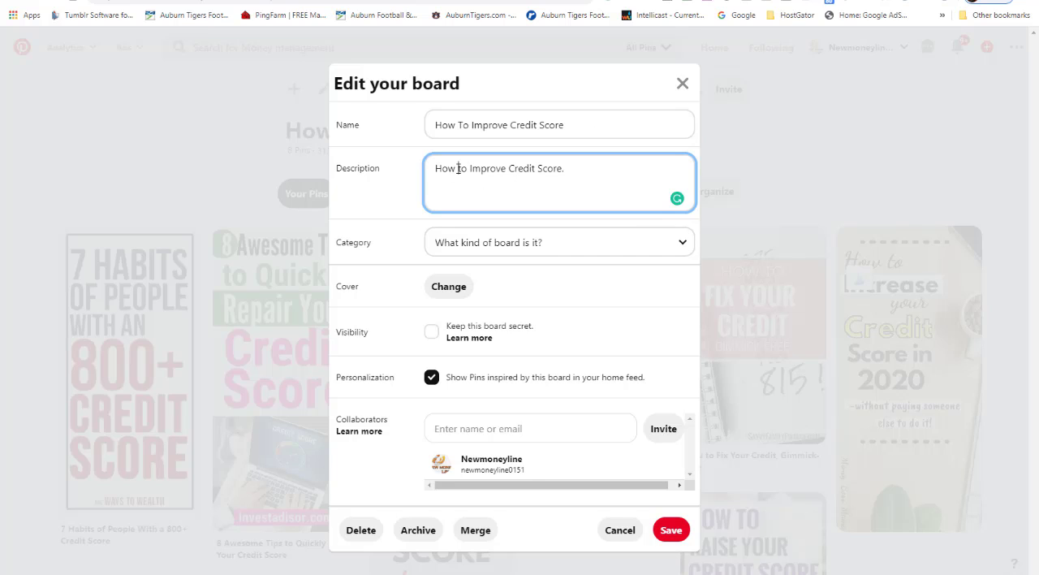
pyautogui.press('BackSpace')
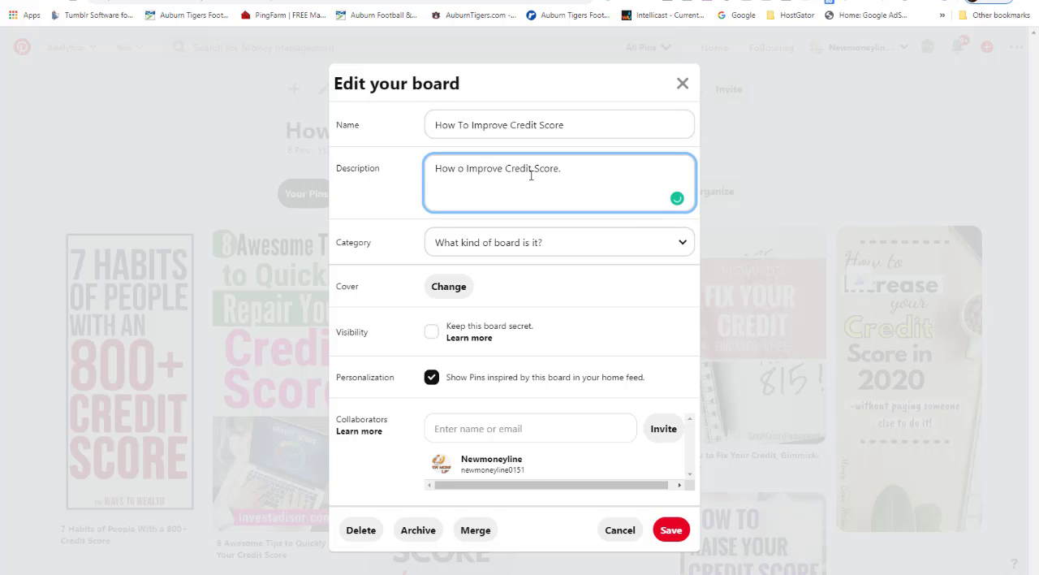
pyautogui.write('T')
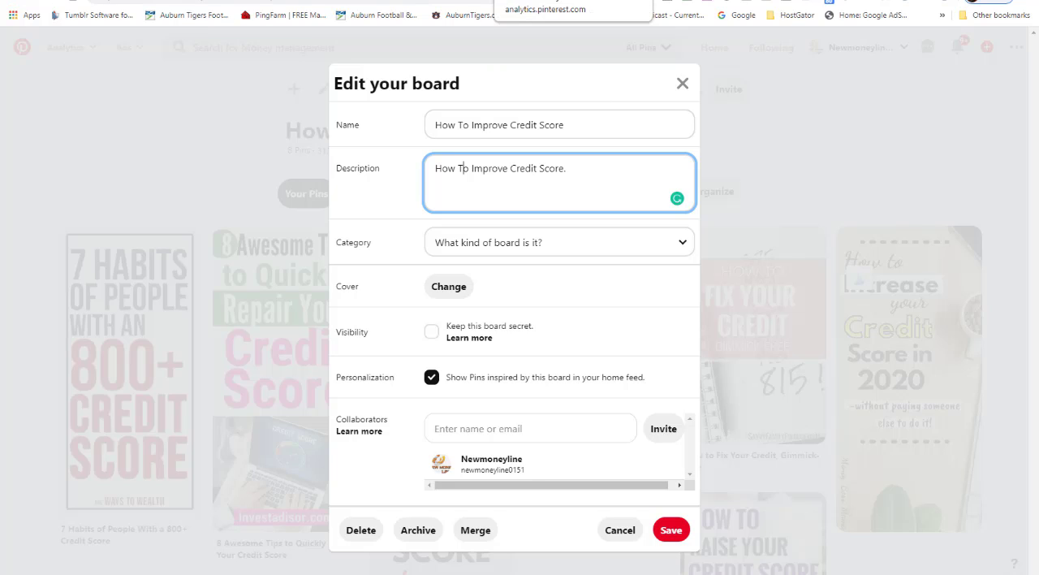
# Step: Set the board's category to Education and save the board
pyautogui.click(683, 245)
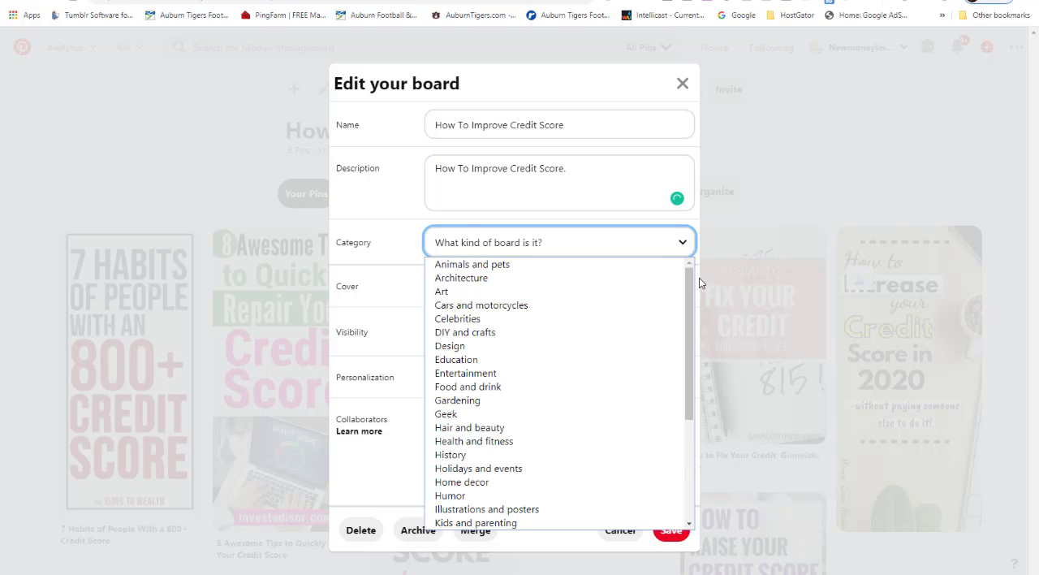
pyautogui.moveTo(690, 303); pyautogui.dragTo(679, 430)
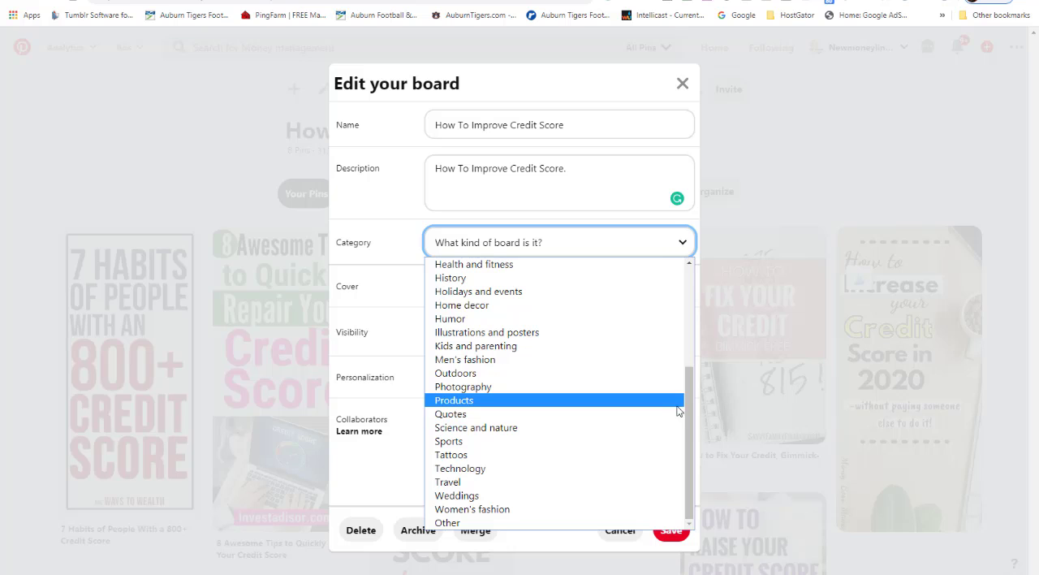
pyautogui.moveTo(689, 402); pyautogui.dragTo(685, 337)
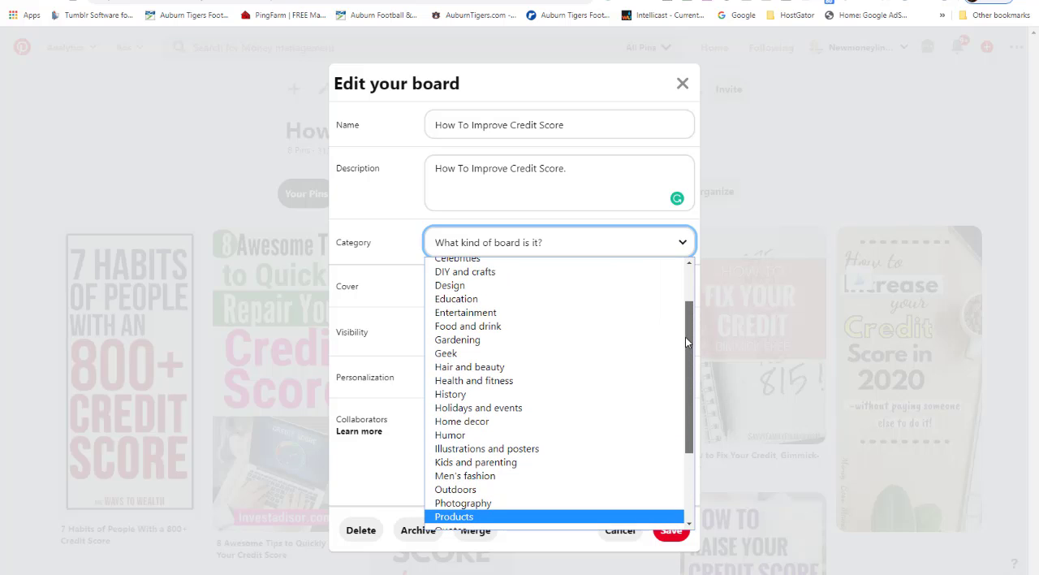
pyautogui.click(485, 299)
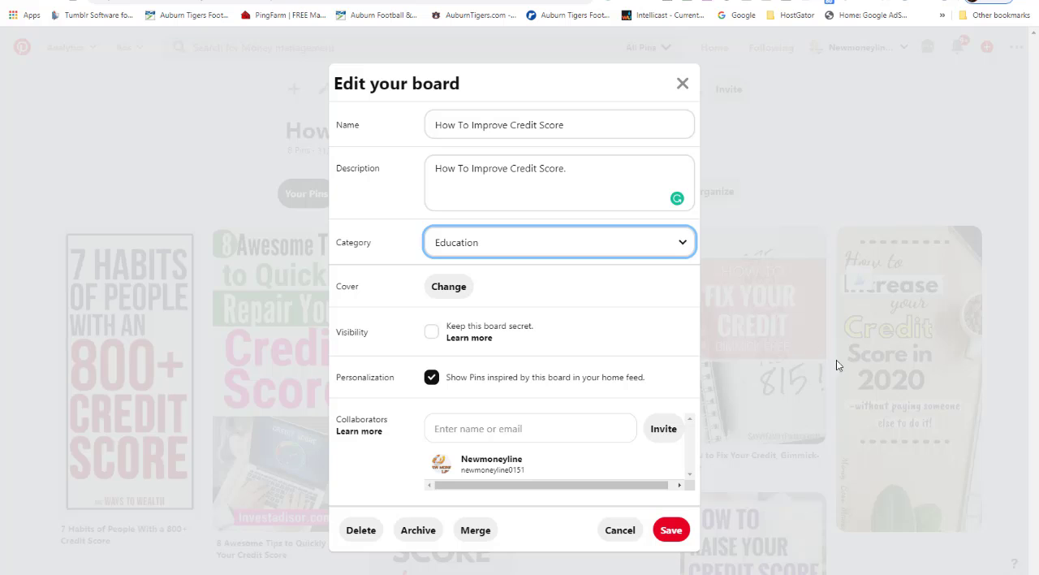
pyautogui.click(674, 532)
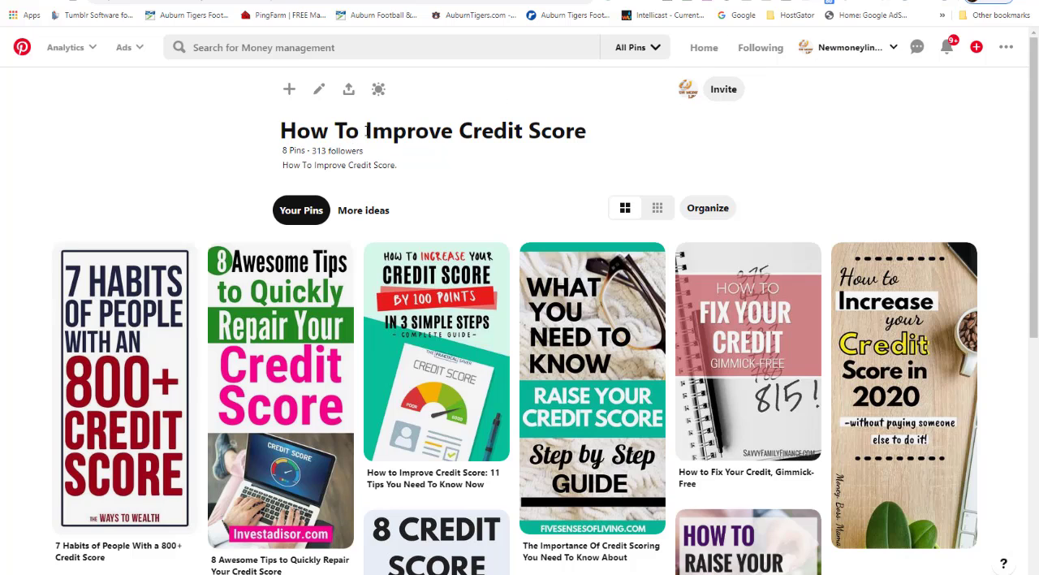
# Step: Copy "Improve Credit Score" from the board's title and enter it as the keyword of a new article in Article Forge
pyautogui.moveTo(365, 132); pyautogui.dragTo(586, 134)
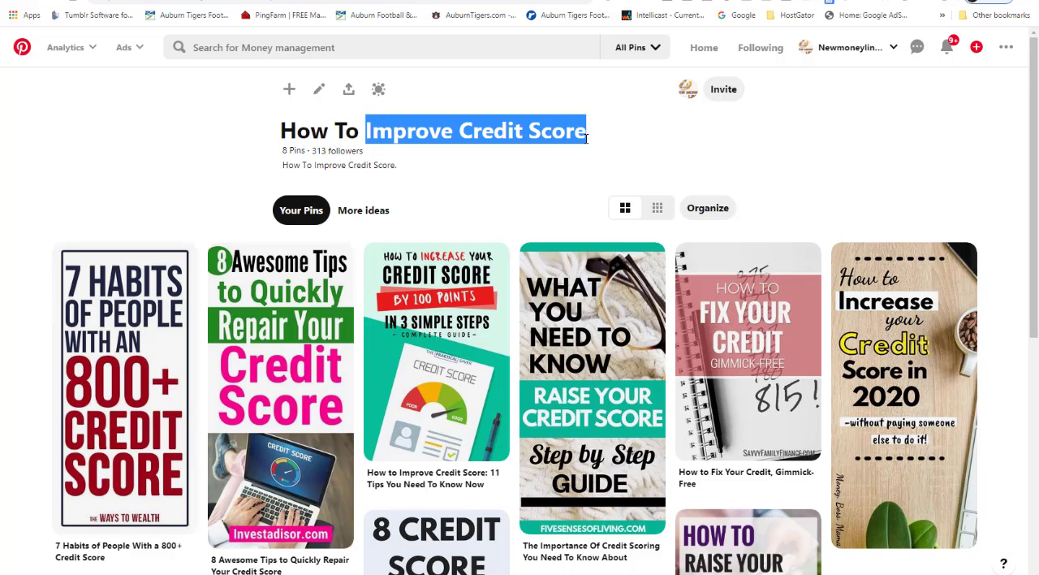
pyautogui.rightClick(510, 132)
pyautogui.click(532, 140)
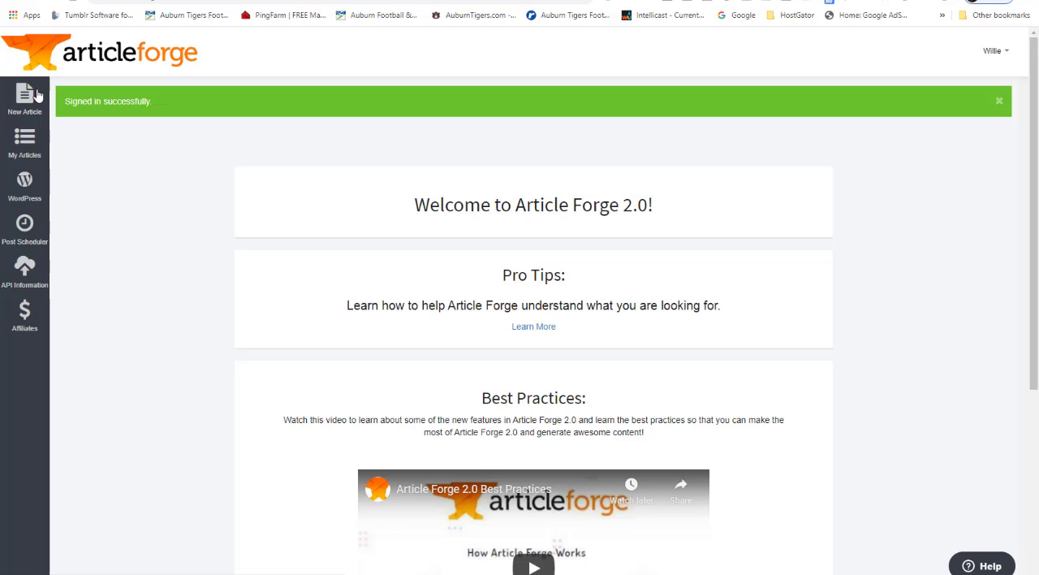
pyautogui.click(37, 96)
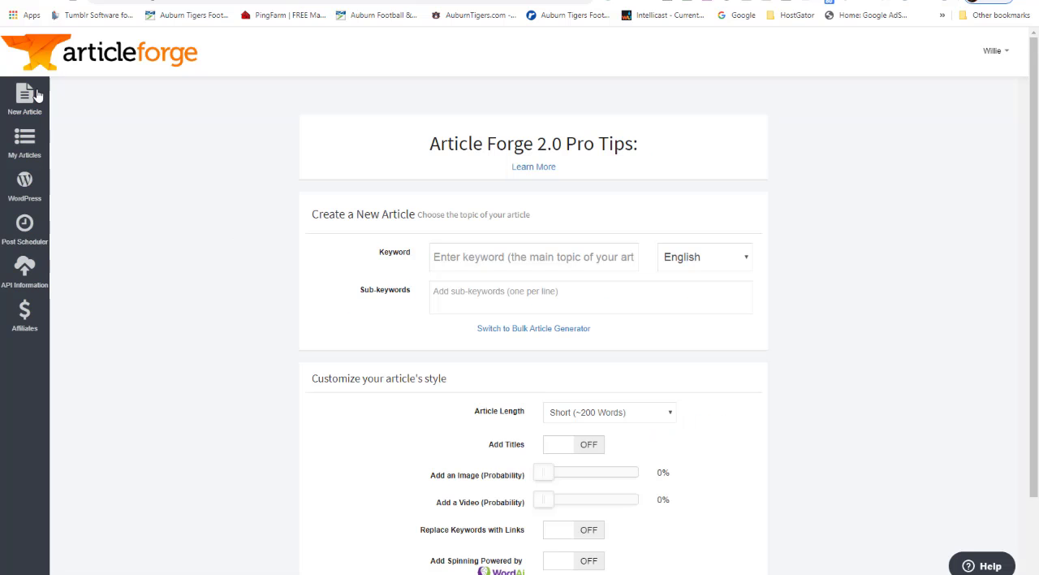
pyautogui.click(436, 256)
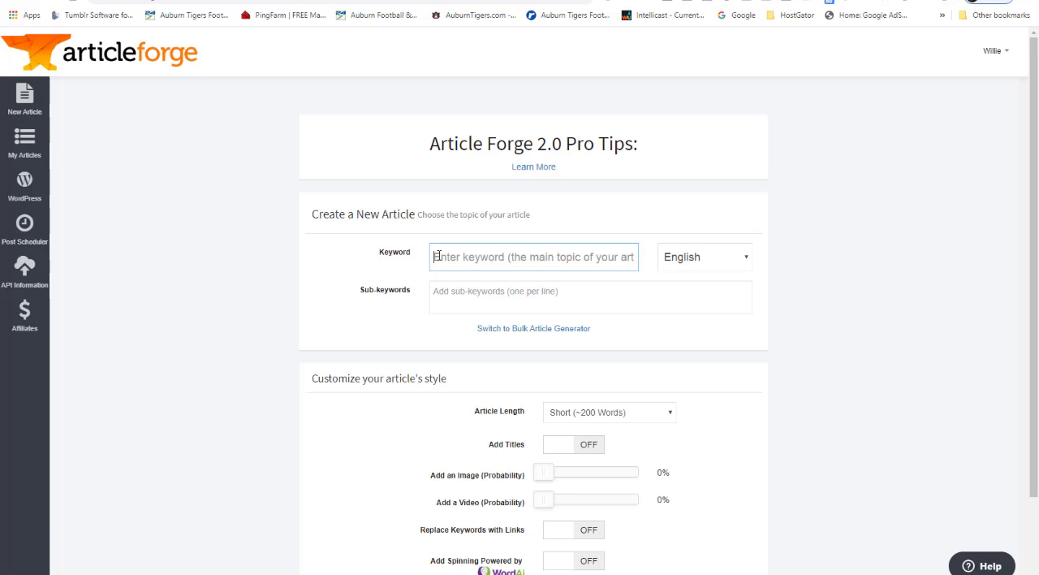
pyautogui.hotkey('ctrl', 'v')
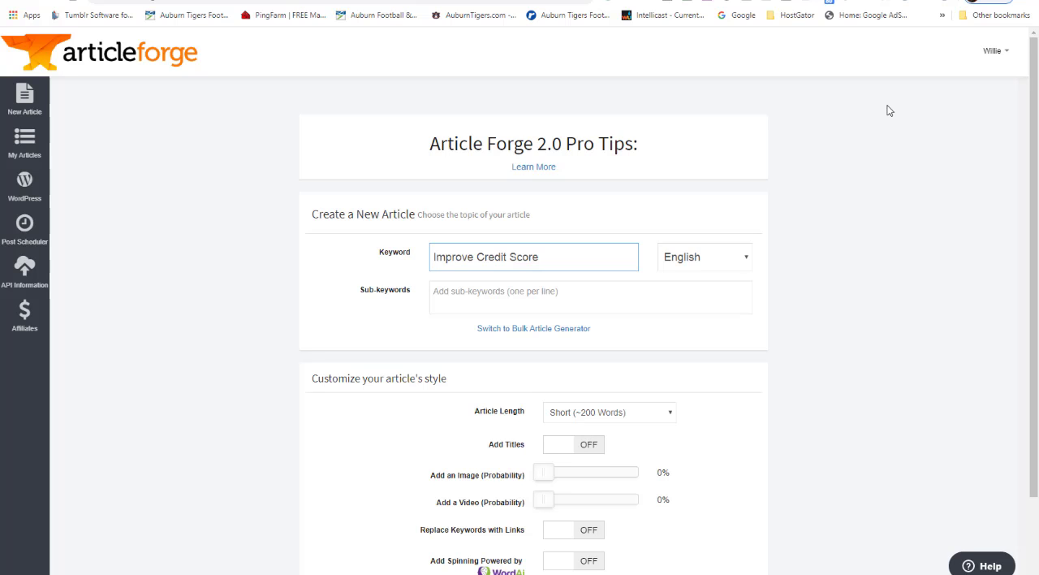
# Step: Copy the full Pinterest board title "How To Improve Credit Score" and add it as the new article's sub-keyword in Article Forge
pyautogui.click(610, 0)
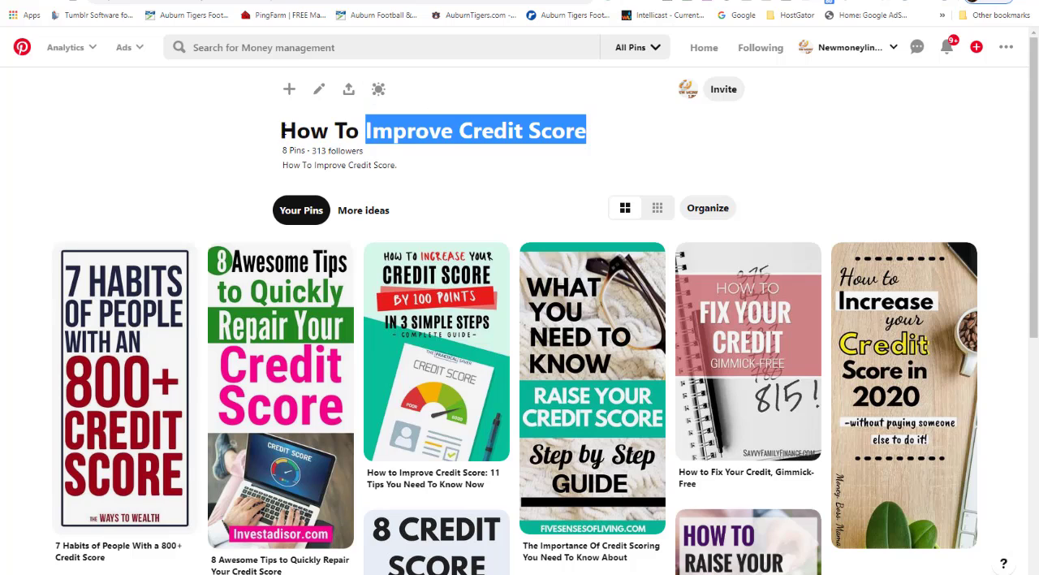
pyautogui.moveTo(280, 130); pyautogui.dragTo(588, 131)
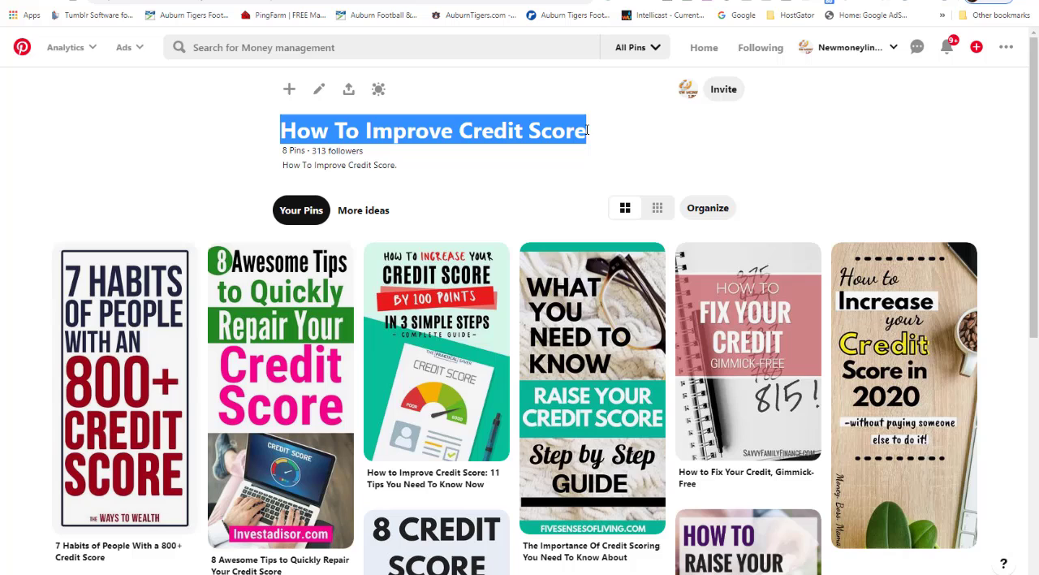
pyautogui.rightClick(526, 128)
pyautogui.click(552, 134)
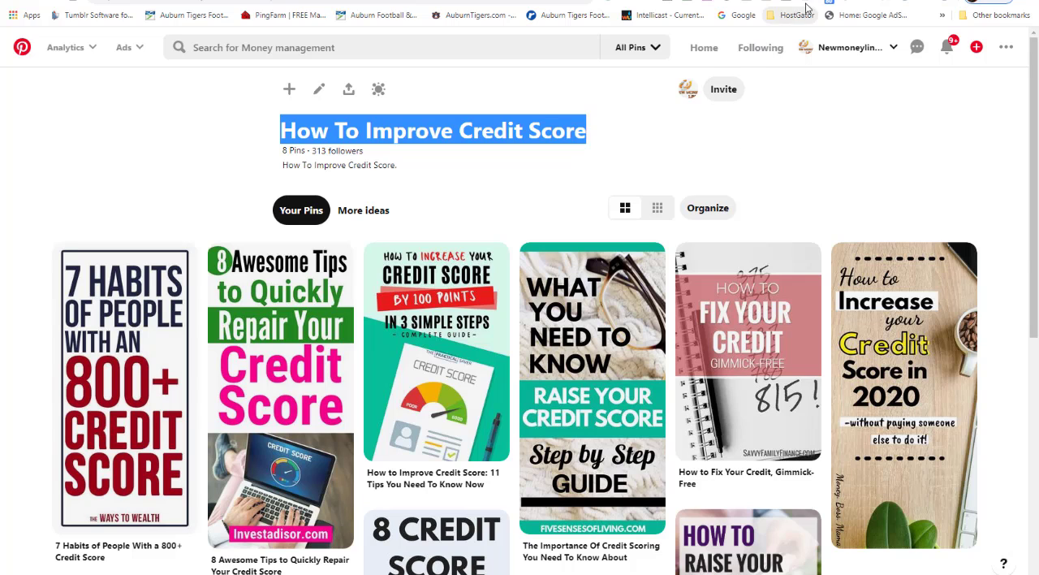
pyautogui.hotkey('ctrl', 'Tab')
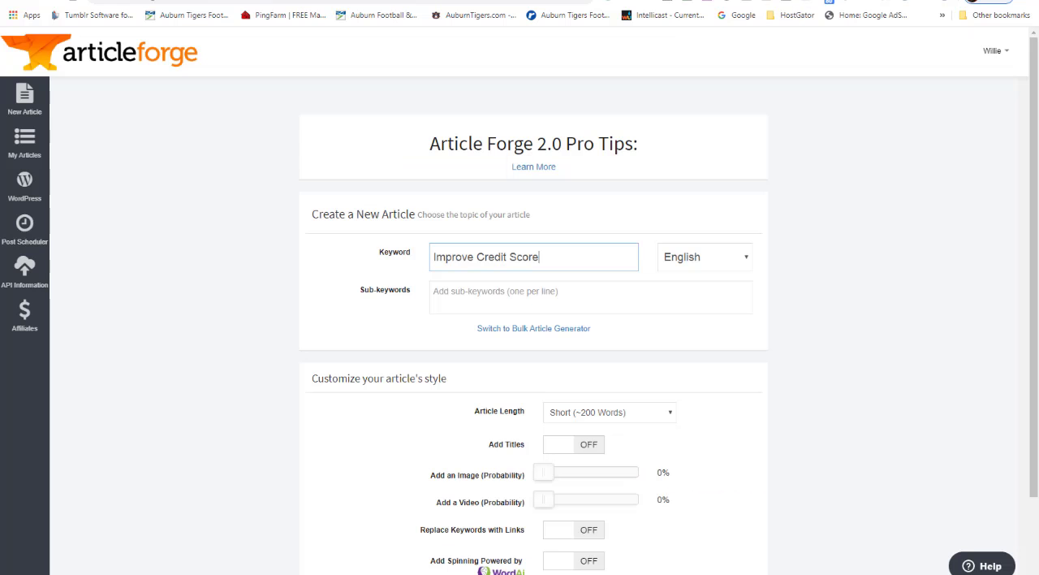
pyautogui.click(488, 291)
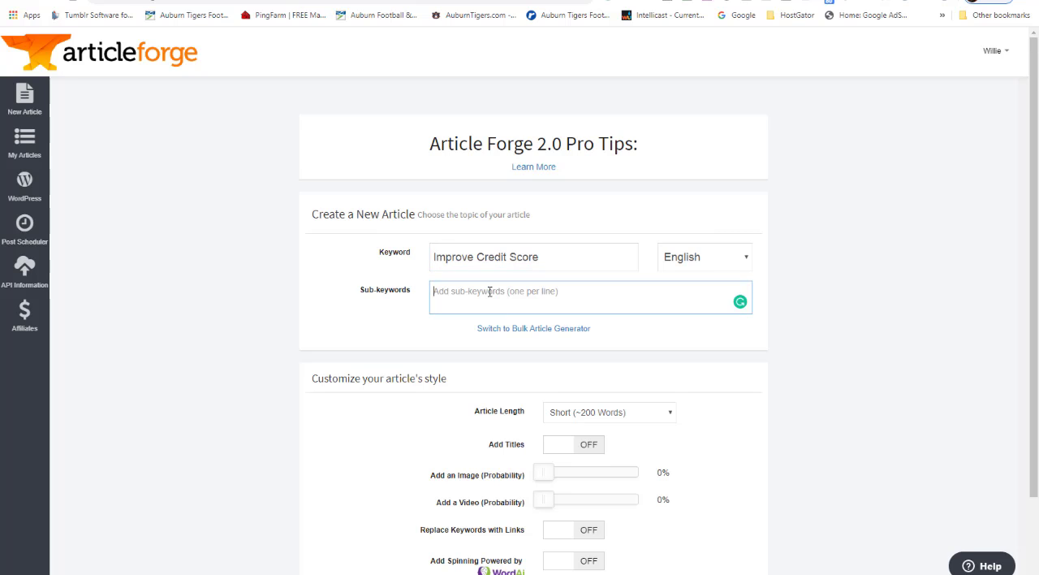
pyautogui.hotkey('ctrl', 'v')
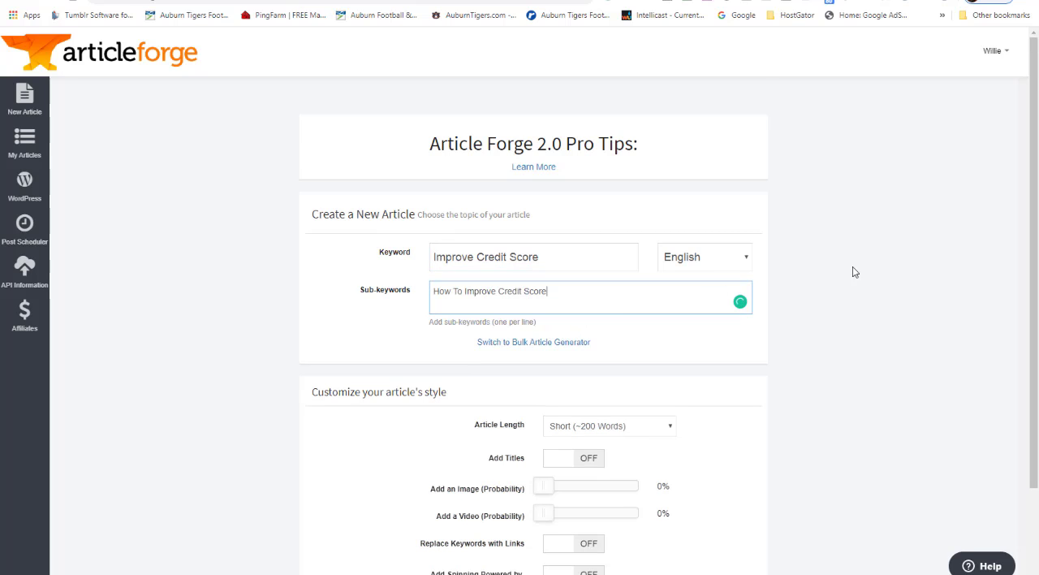
# Step: Set the article length to Very Short (~50 Words) and create the article
pyautogui.scroll(-2, 852, 266)
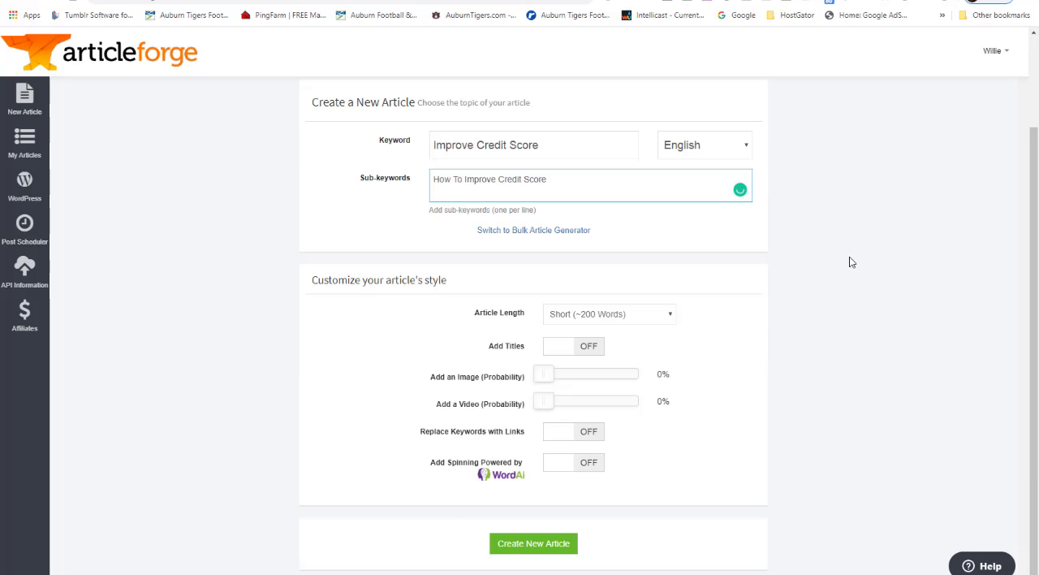
pyautogui.click(673, 316)
pyautogui.click(609, 331)
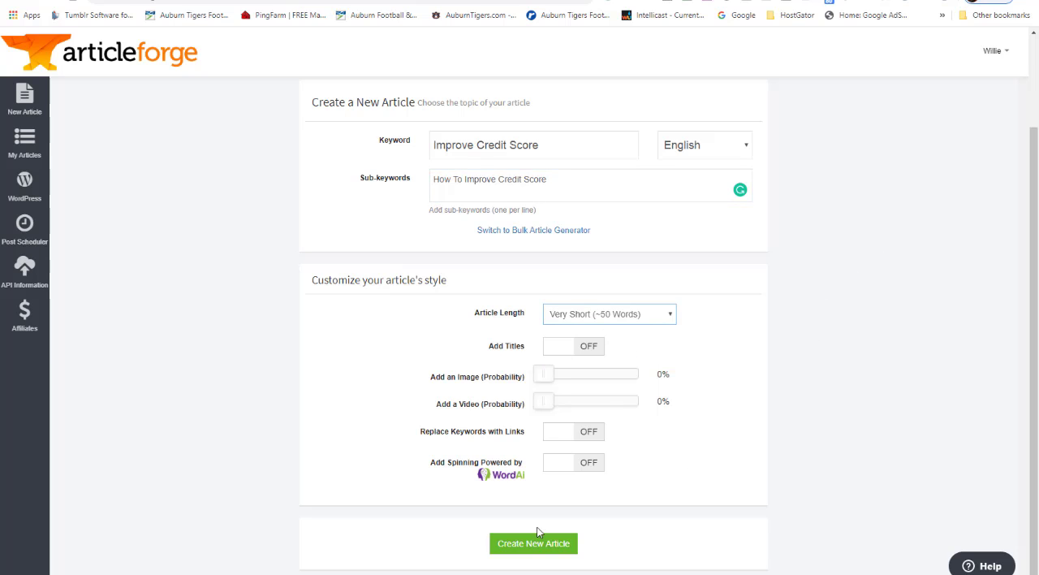
pyautogui.click(522, 545)
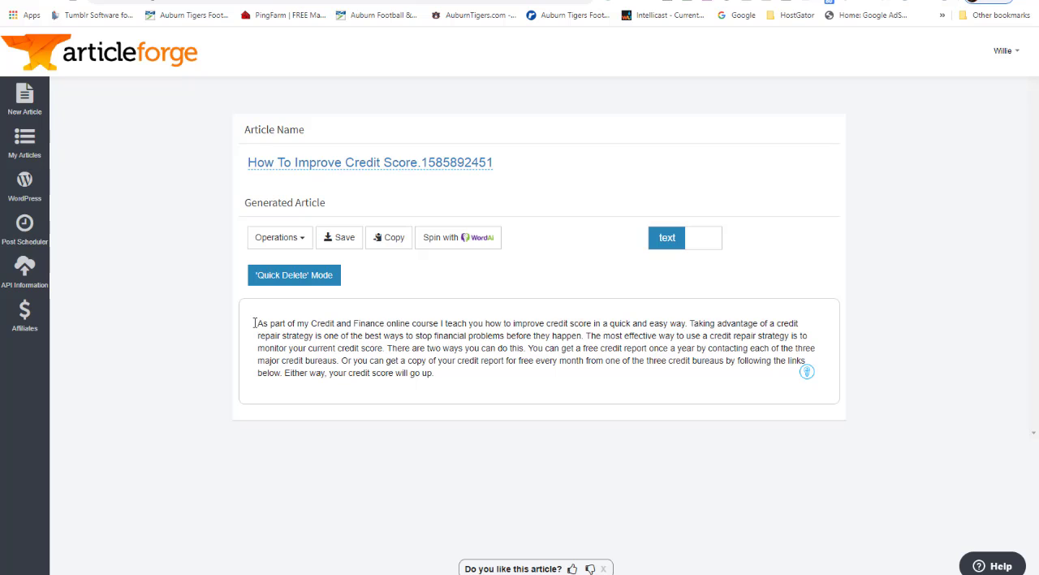
# Step: Copy the generated article's first three sentences and append them to the board's description on Pinterest
pyautogui.moveTo(256, 323); pyautogui.dragTo(387, 347)
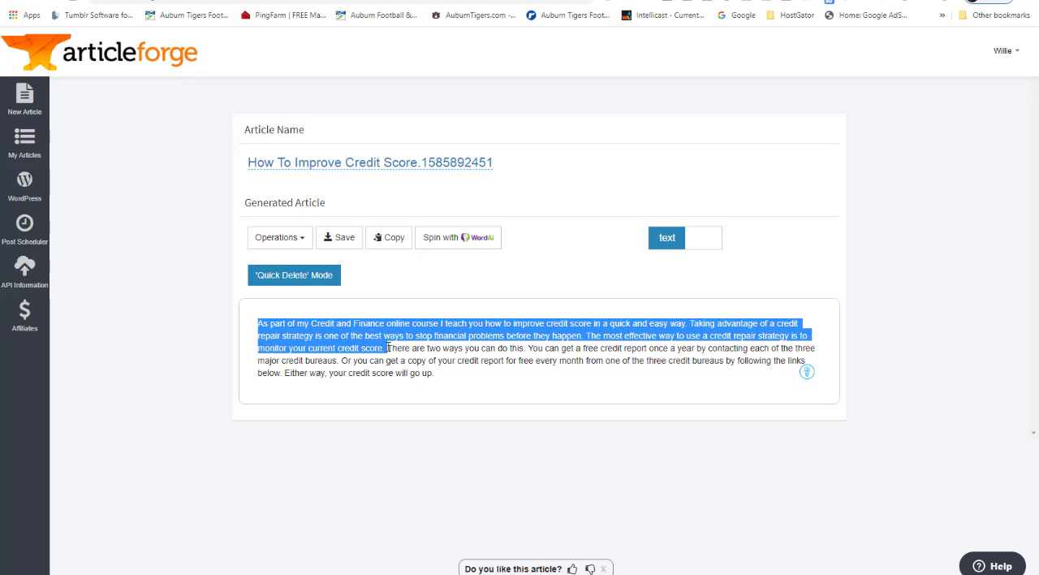
pyautogui.rightClick(344, 330)
pyautogui.click(363, 354)
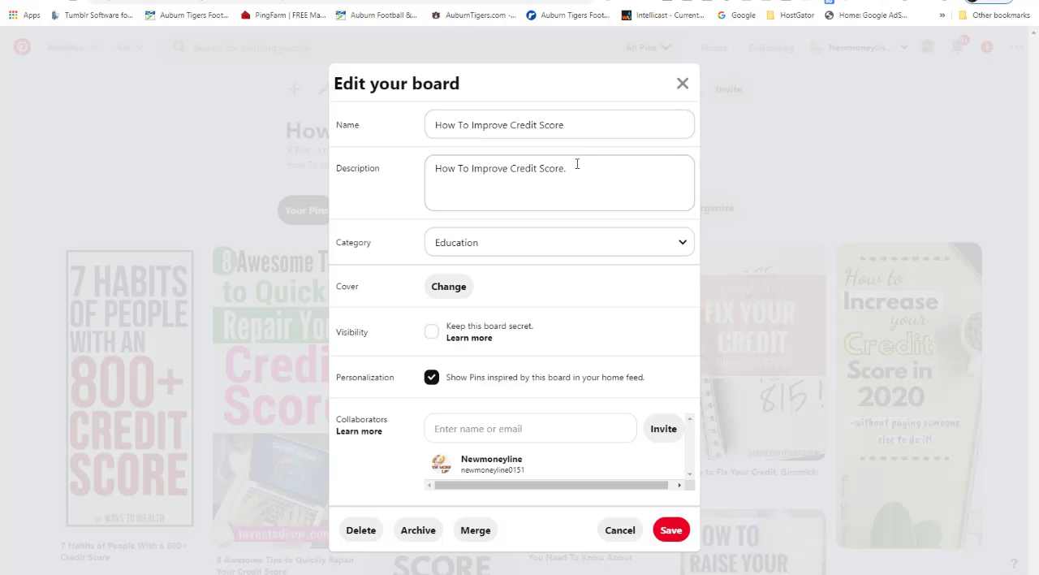
pyautogui.click(602, 175)
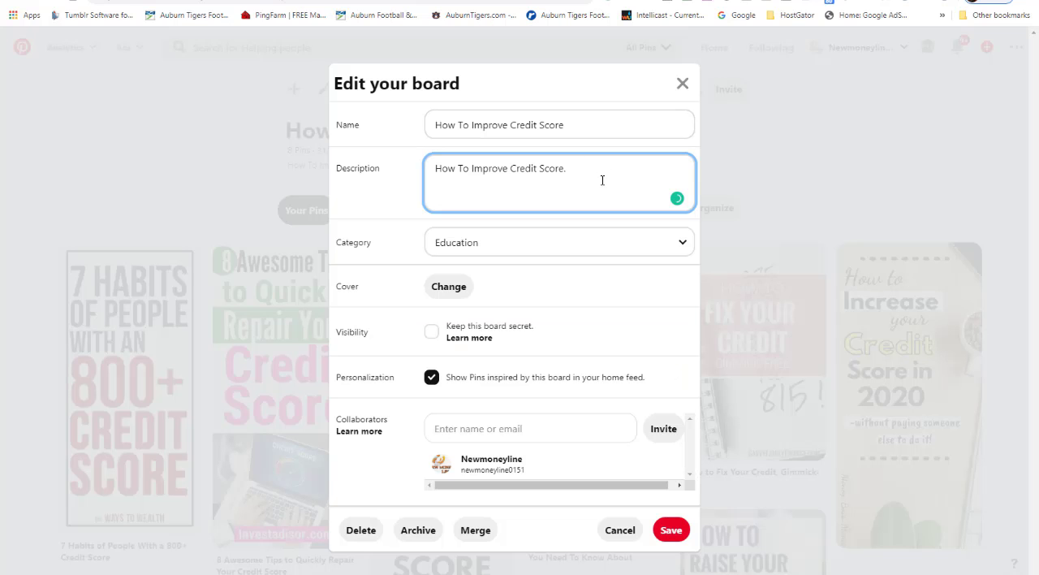
pyautogui.hotkey('ctrl', 'v')
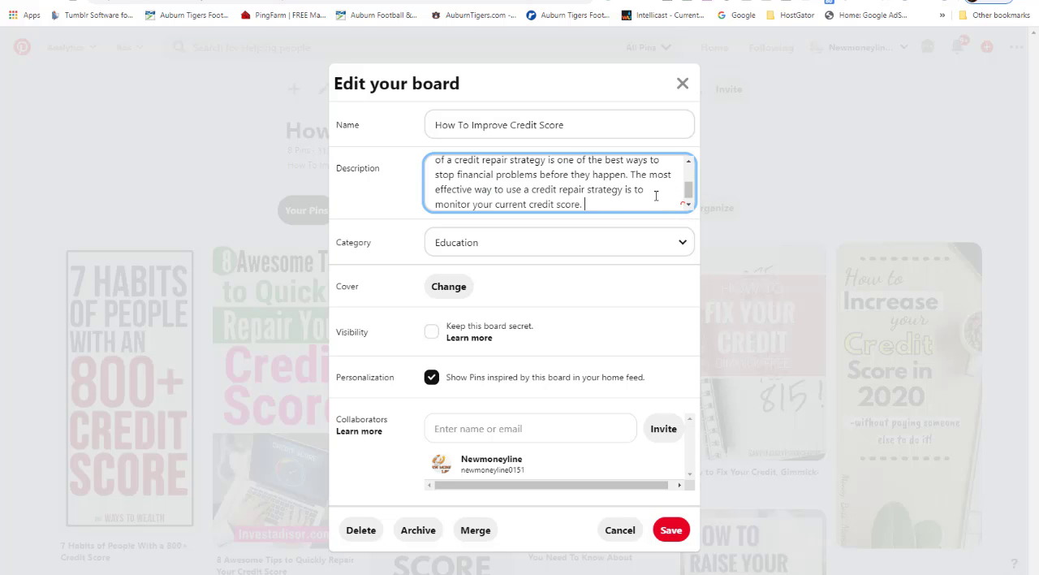
# Step: Accept Grammarly's comma after "course" in the description and replace that word with "blog post"
pyautogui.scroll(3, 653, 191)
pyautogui.click(515, 182)
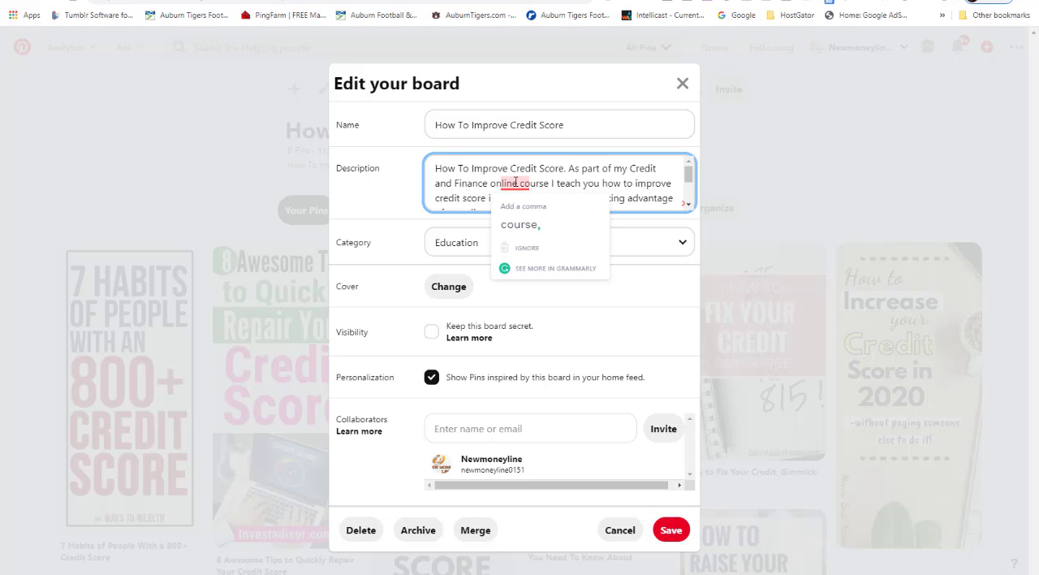
pyautogui.click(505, 223)
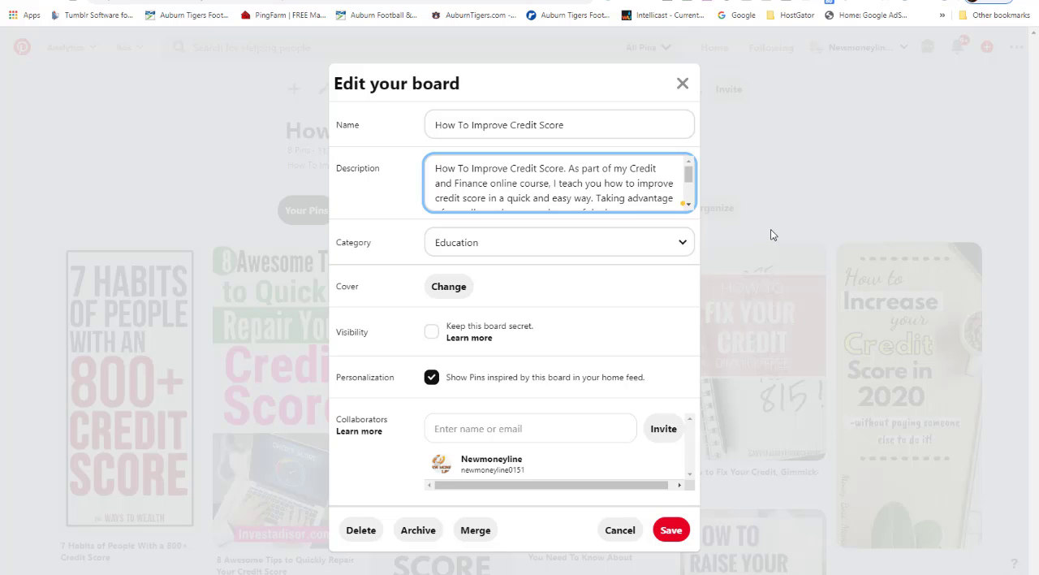
pyautogui.press('BackSpace')
pyautogui.press('BackSpace')
pyautogui.press('BackSpace')
pyautogui.press('BackSpace')
pyautogui.press('BackSpace')
pyautogui.press('BackSpace')
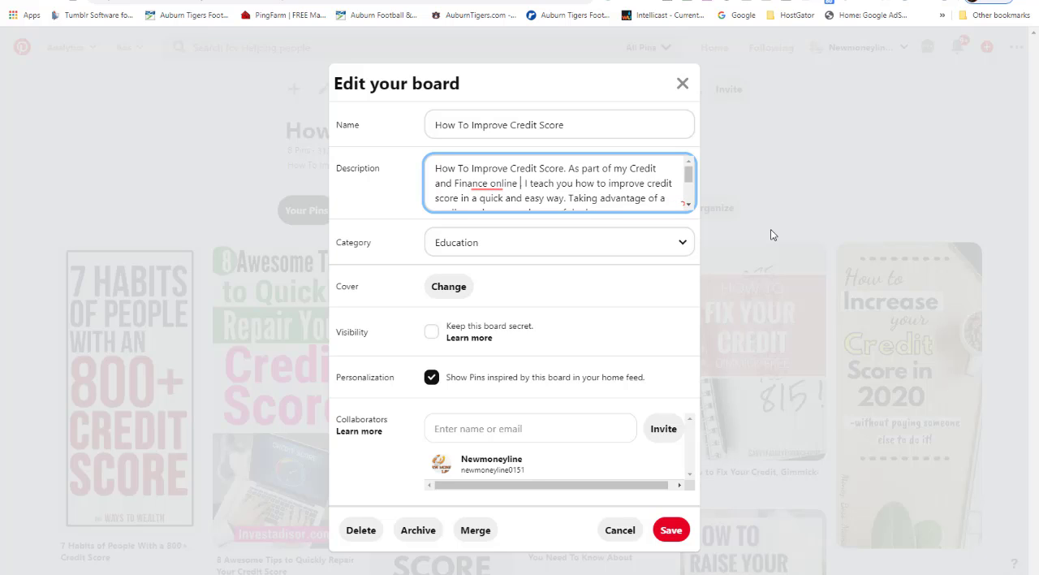
pyautogui.write('blog')
pyautogui.write(' pos')
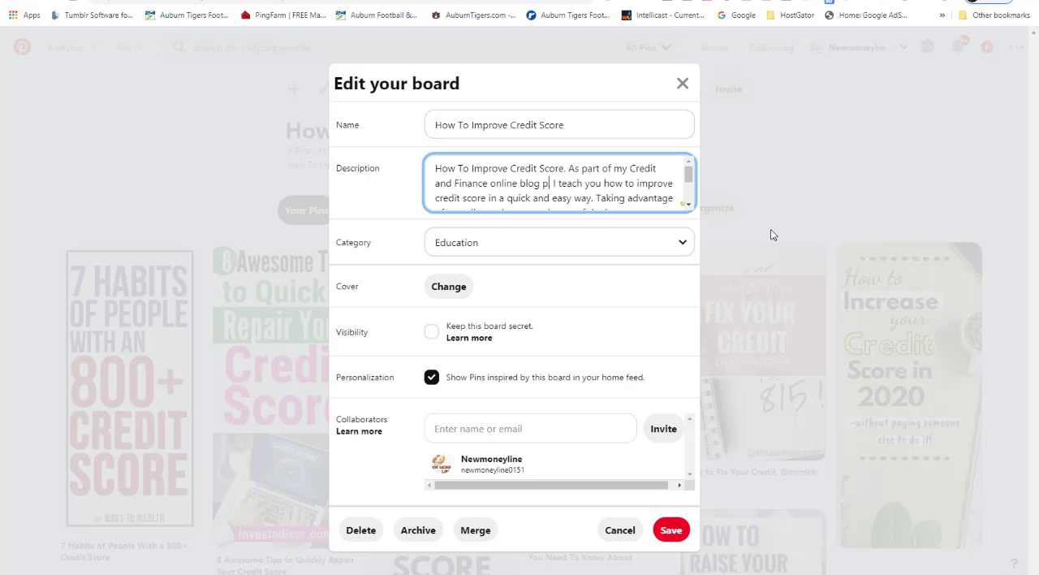
pyautogui.write('t,')
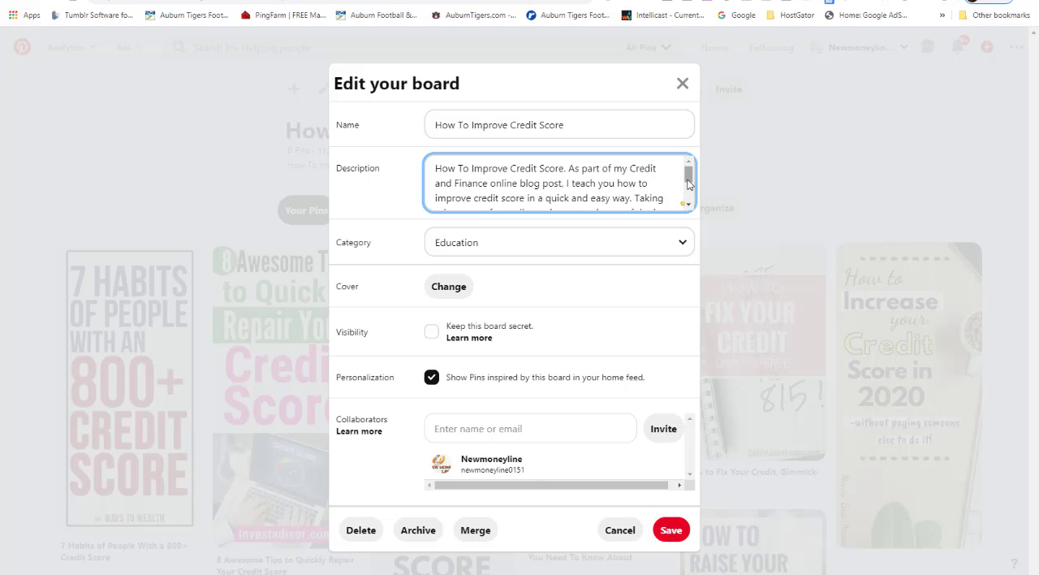
# Step: End the board's description with "For more information, click and read this post." and save the board
pyautogui.moveTo(687, 180); pyautogui.dragTo(688, 201)
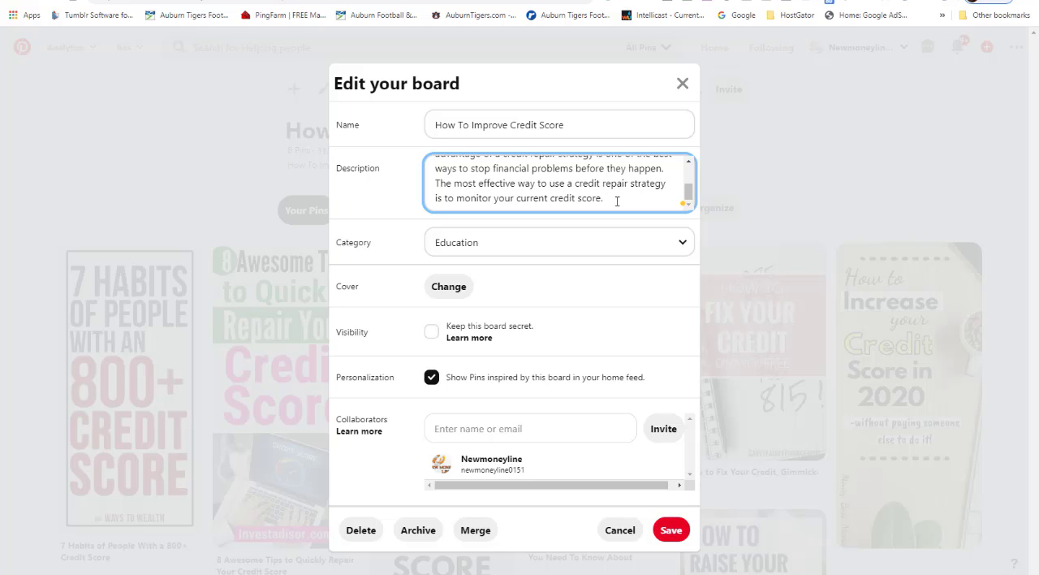
pyautogui.write('For more information')
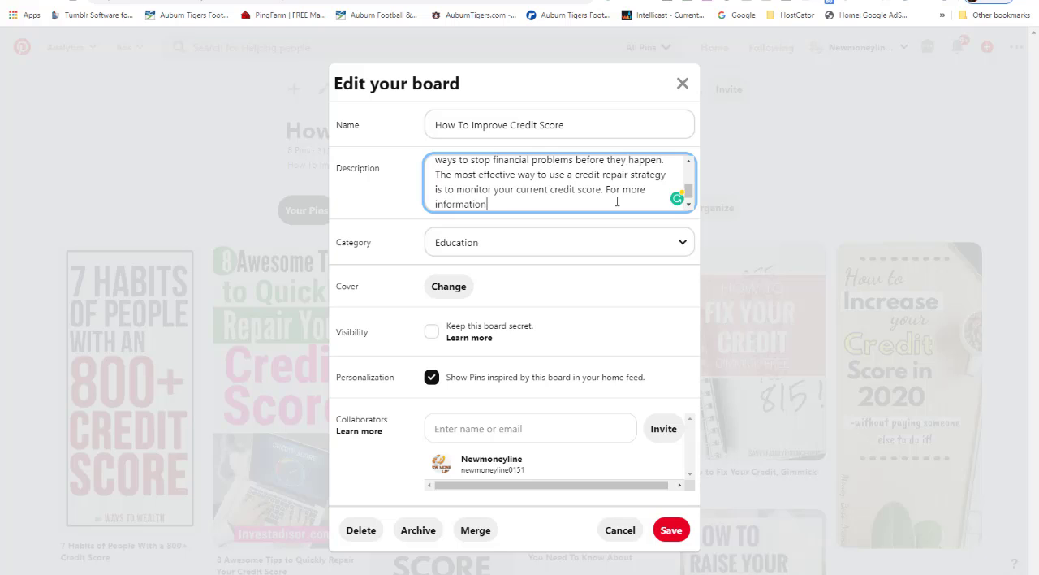
pyautogui.write(', click')
pyautogui.write(' anf')
pyautogui.write('d rea')
pyautogui.write('d ')
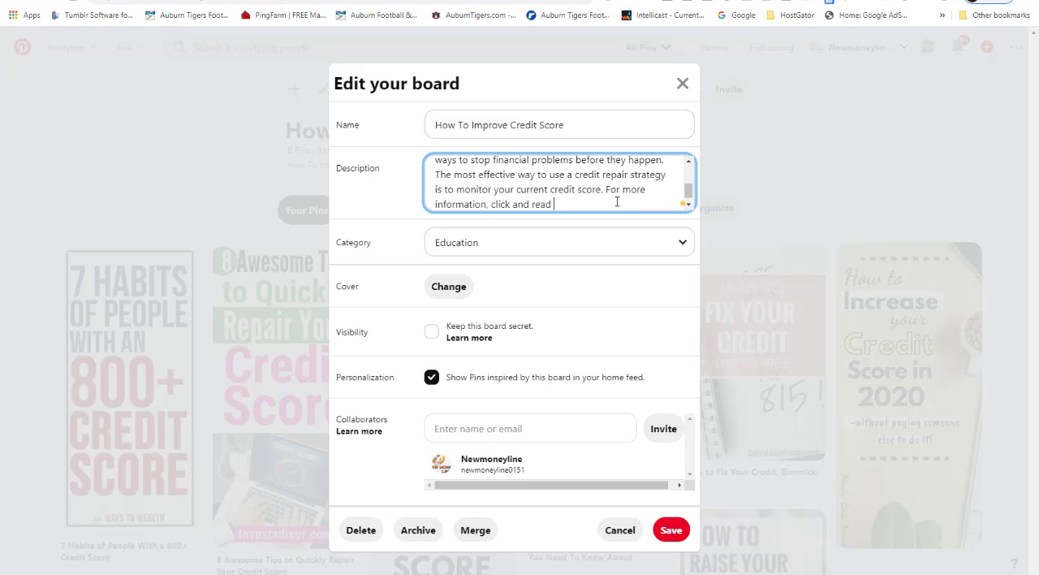
pyautogui.write('this post.')
pyautogui.click(671, 529)
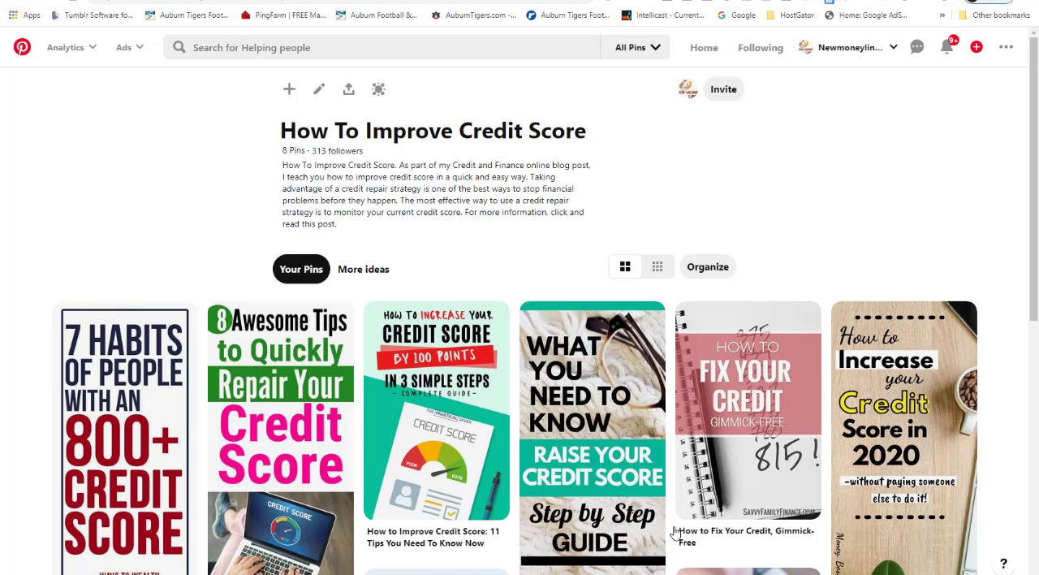
# Step: Edit the board again, change "this post" to "these post" in the description's last sentence, and save it
pyautogui.moveTo(706, 504)
pyautogui.click(318, 89)
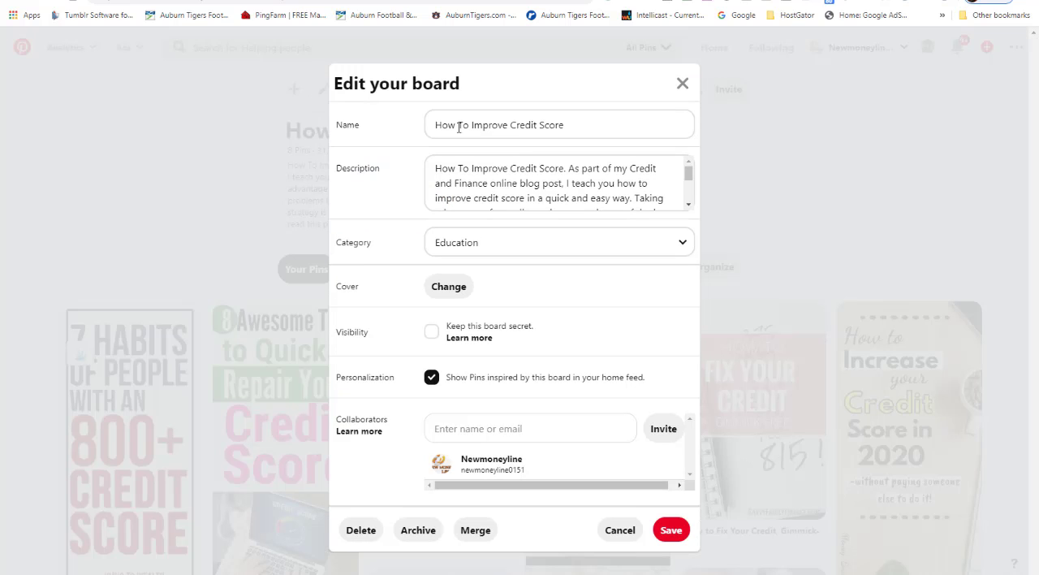
pyautogui.moveTo(687, 173); pyautogui.dragTo(683, 206)
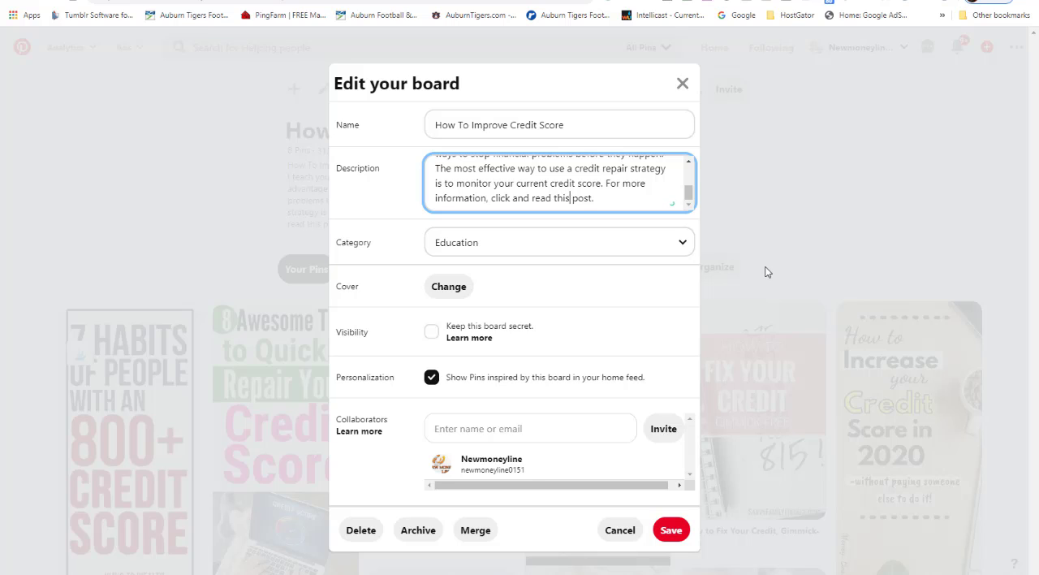
pyautogui.press('BackSpace')
pyautogui.press('BackSpace')
pyautogui.write('ese')
pyautogui.click(680, 533)
pyautogui.click(681, 537)
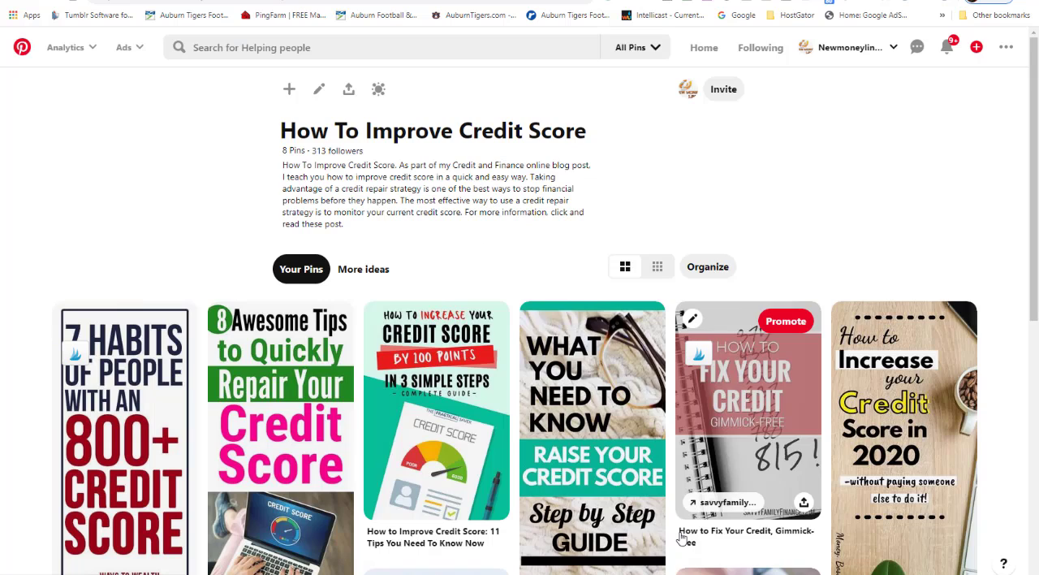
# Step: Open the board's details again, review the full description and its Grammarly alert, and save the board
pyautogui.click(321, 89)
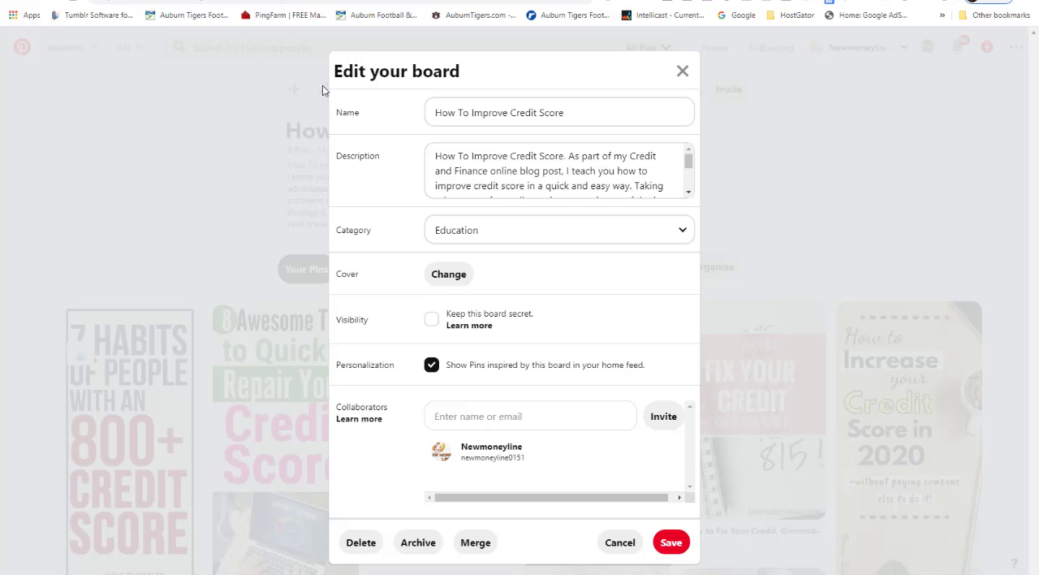
pyautogui.moveTo(688, 183); pyautogui.dragTo(687, 196)
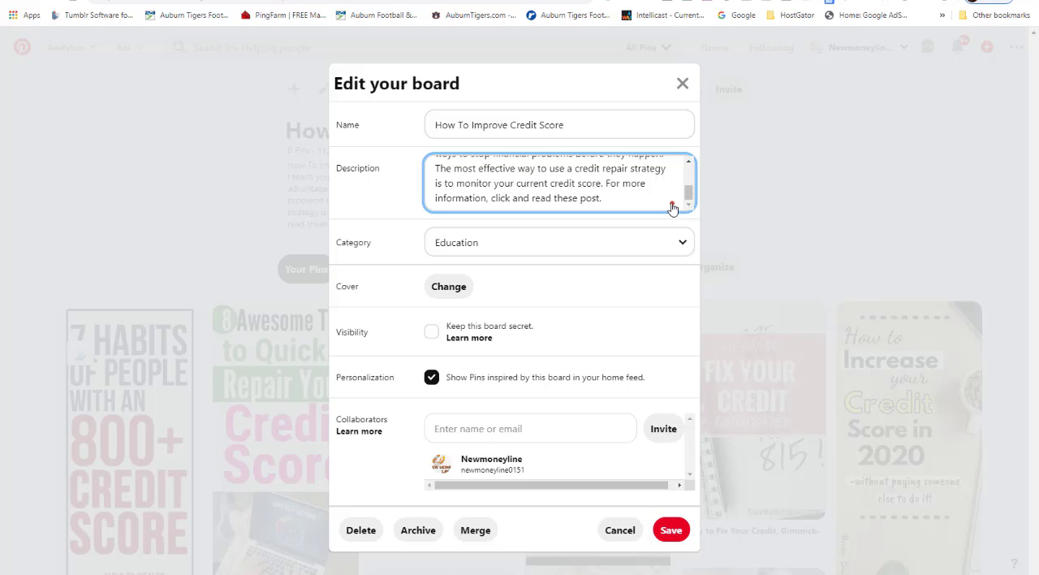
pyautogui.click(672, 206)
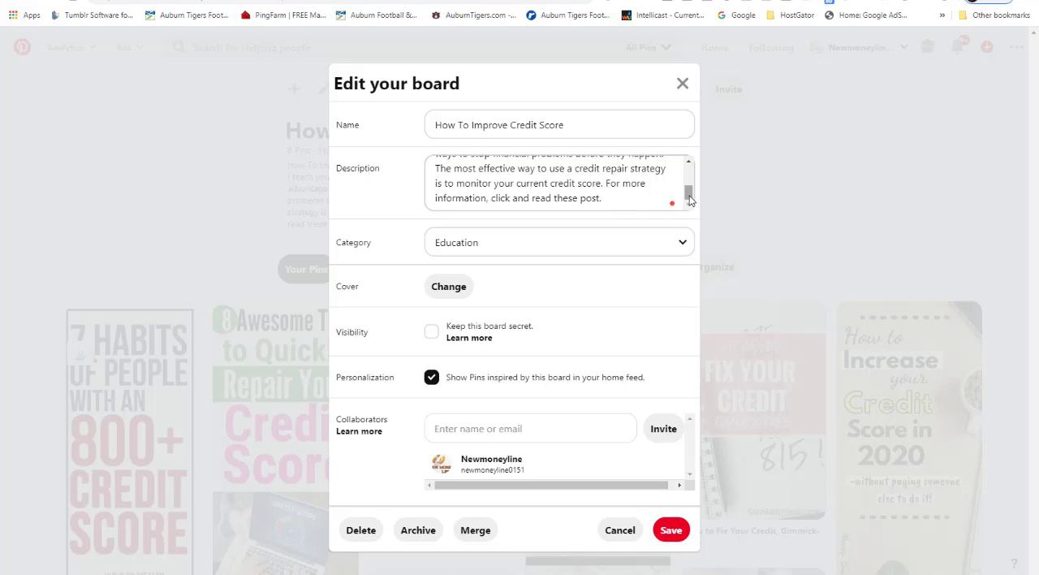
pyautogui.moveTo(687, 195); pyautogui.dragTo(687, 168)
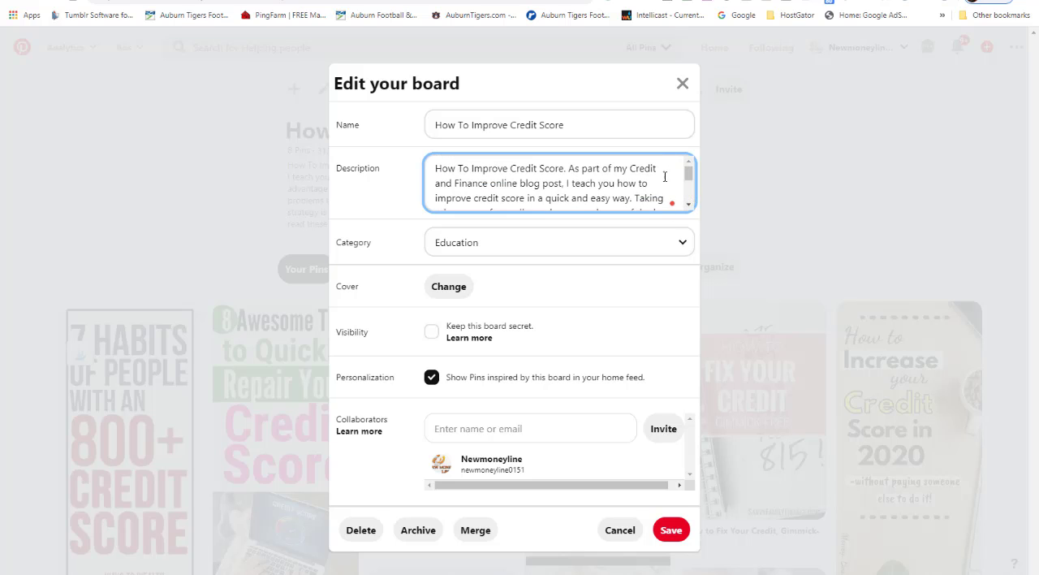
pyautogui.scroll(-3, 664, 179)
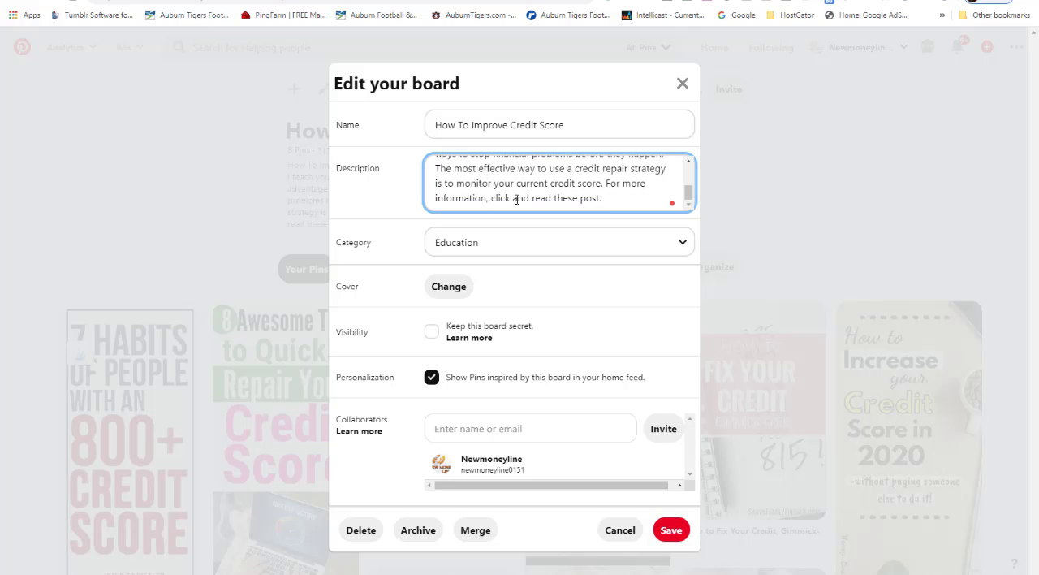
pyautogui.click(669, 202)
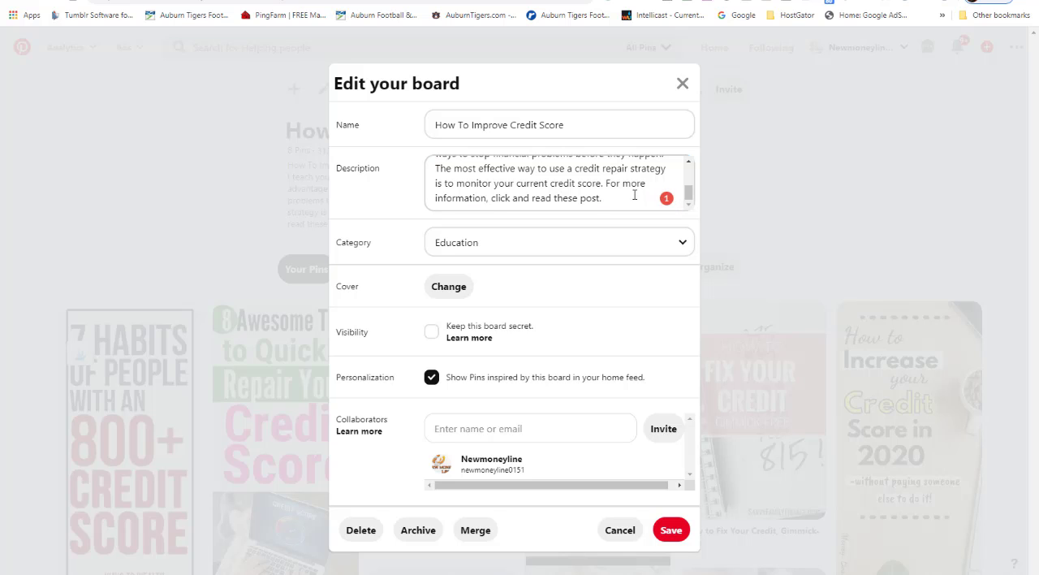
pyautogui.scroll(3, 633, 190)
pyautogui.scroll(-3, 634, 193)
pyautogui.click(547, 196)
pyautogui.scroll(3, 554, 197)
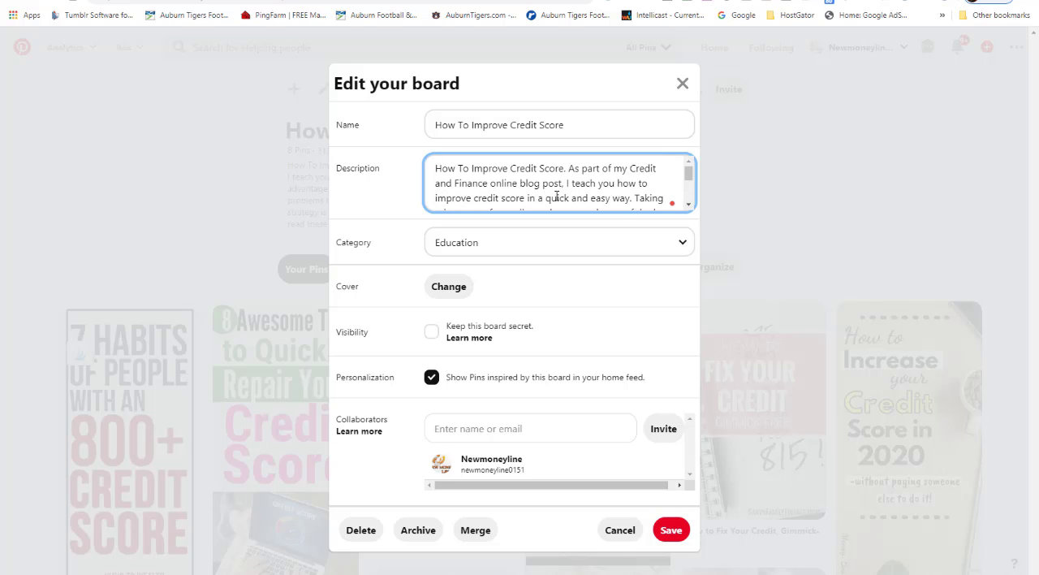
pyautogui.click(689, 205)
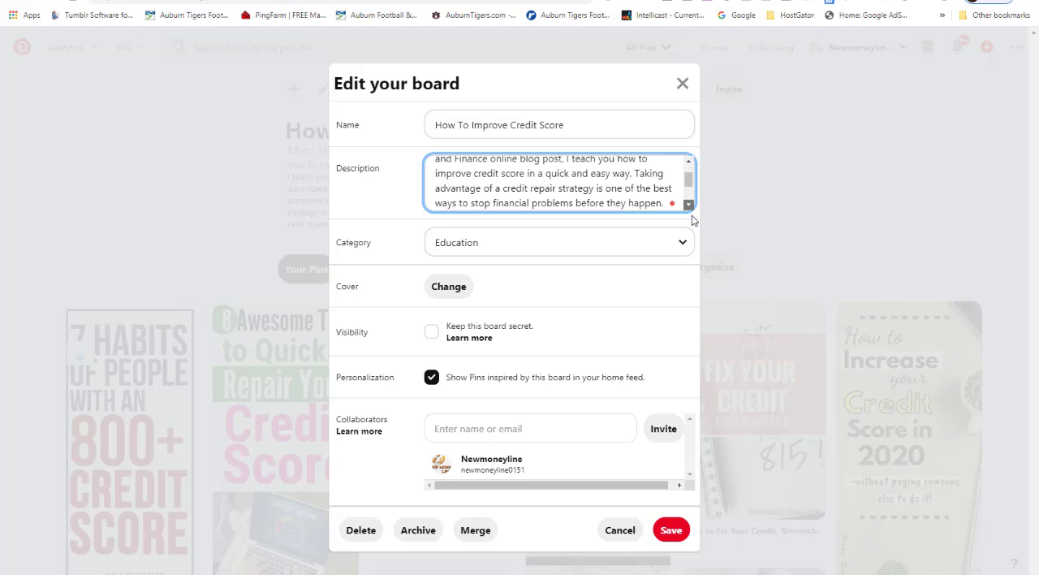
pyautogui.click(673, 204)
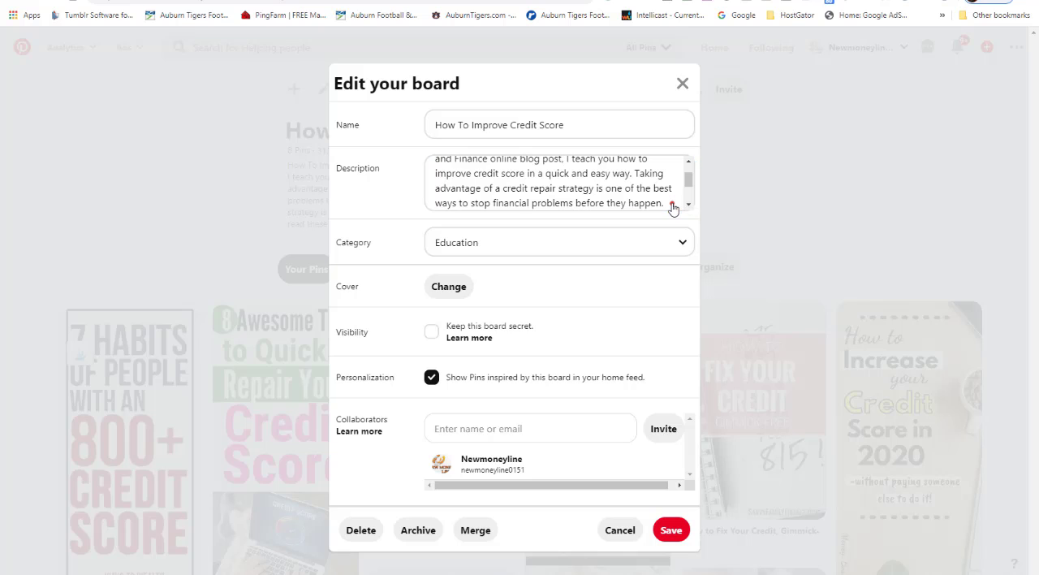
pyautogui.scroll(1, 642, 192)
pyautogui.scroll(-1, 643, 193)
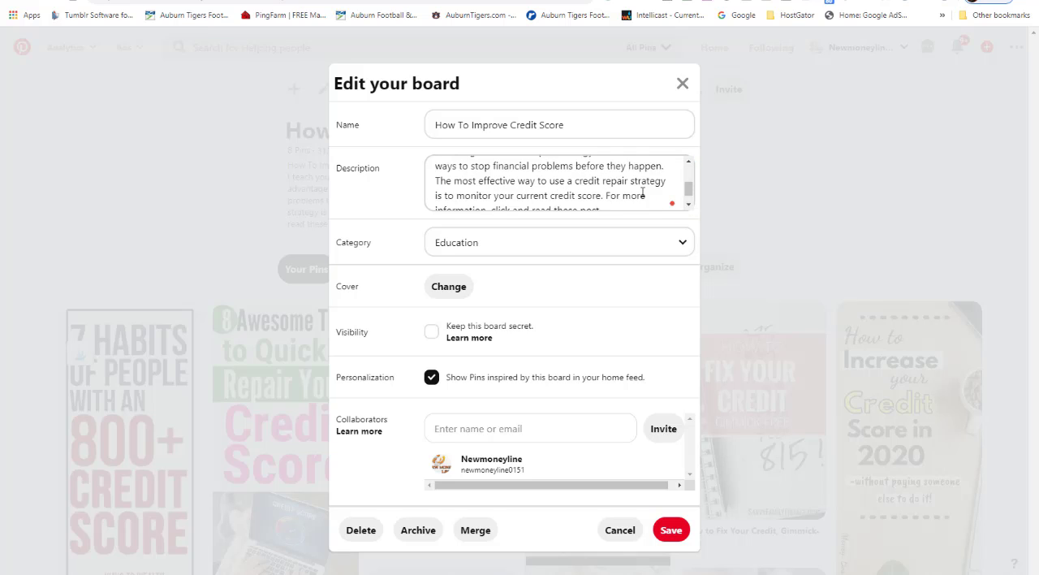
pyautogui.scroll(-1, 643, 193)
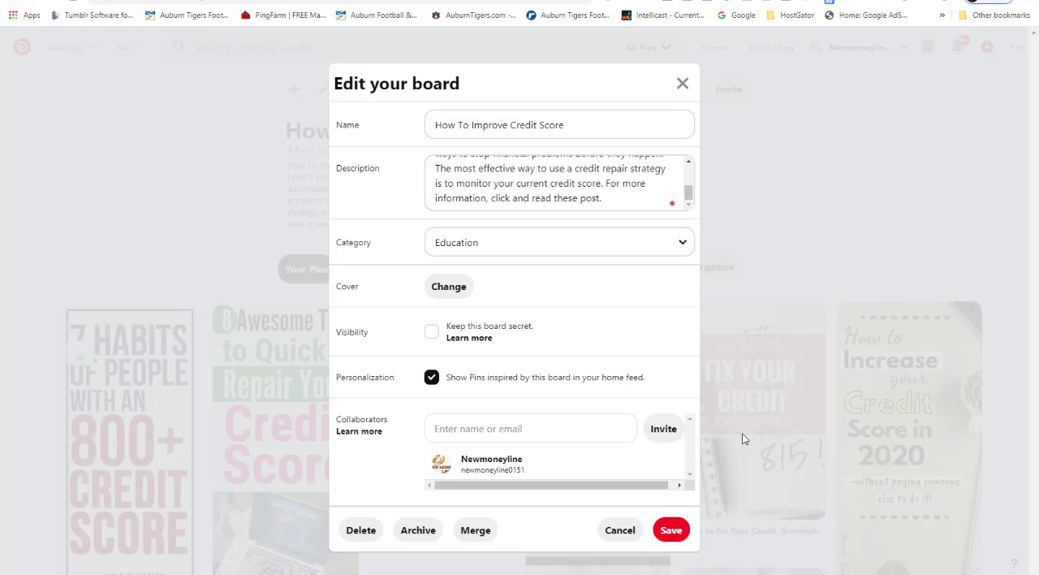
pyautogui.click(681, 529)
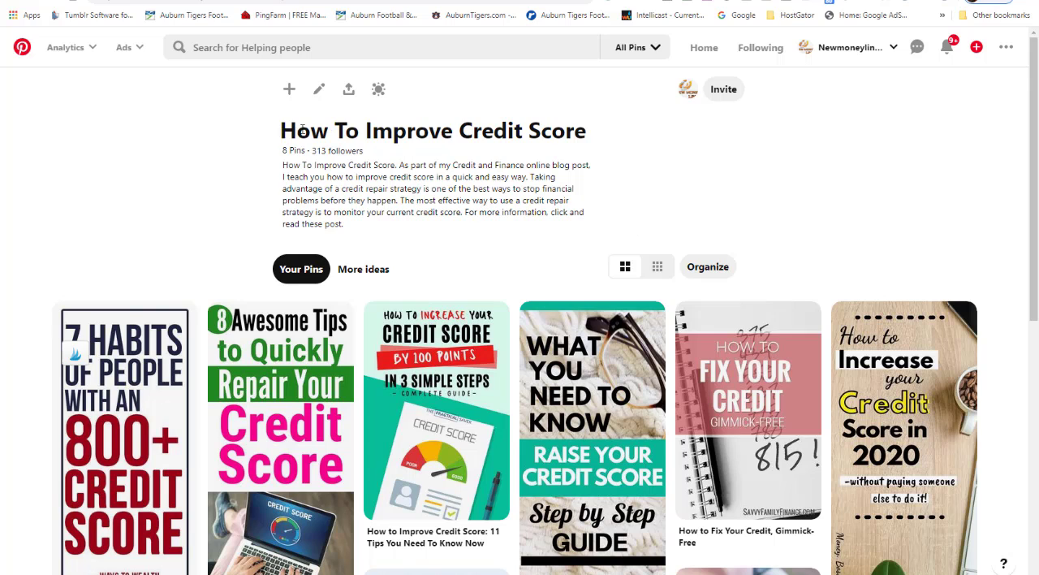
# Step: Copy the board's title, "How To Improve Credit Score", from the board page
pyautogui.moveTo(279, 131); pyautogui.dragTo(593, 151)
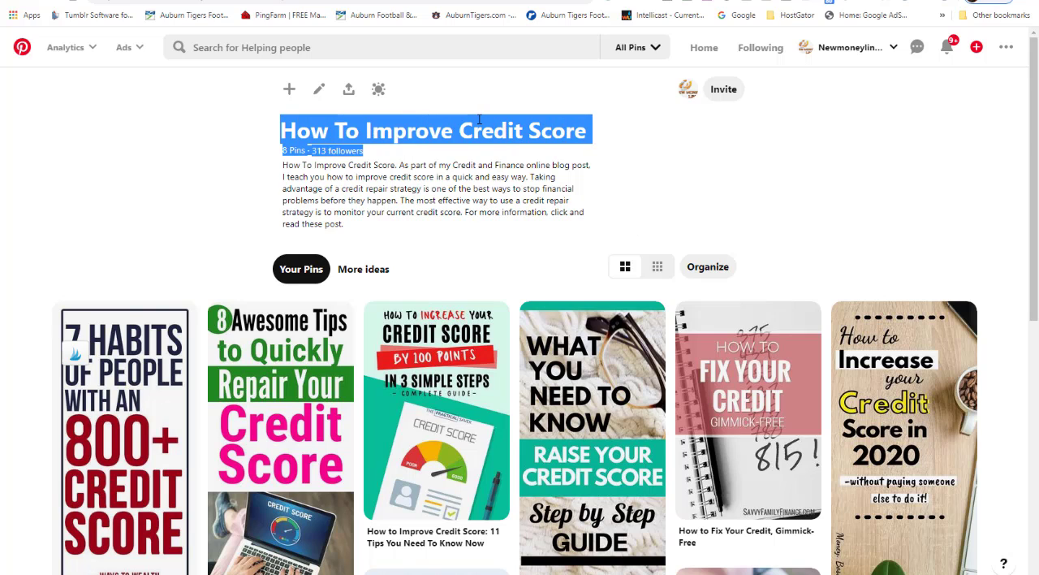
pyautogui.click(568, 128)
pyautogui.moveTo(590, 133); pyautogui.dragTo(279, 131)
pyautogui.hotkey('ctrl', 'c')
pyautogui.rightClick(412, 128)
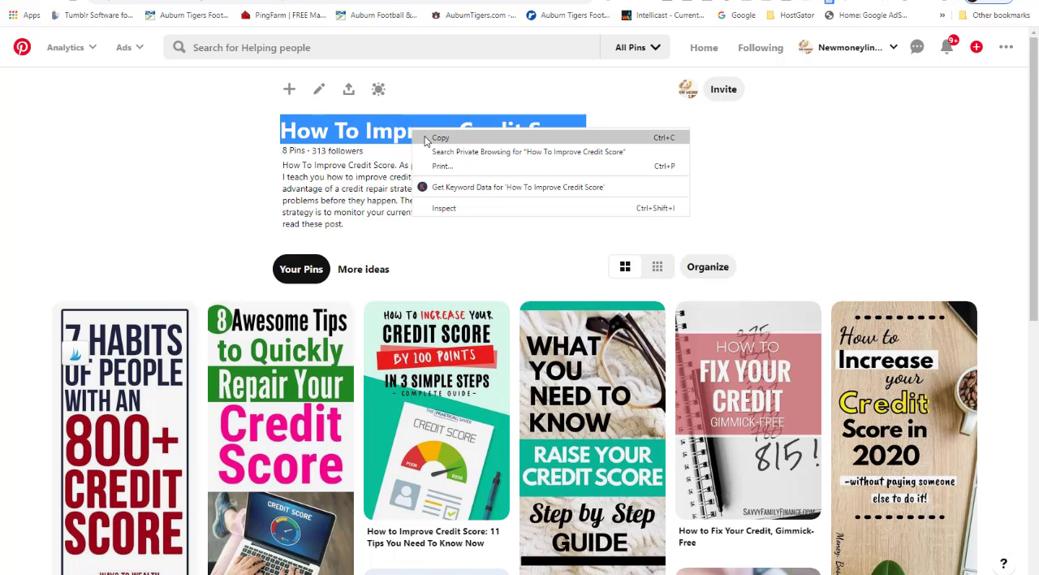
pyautogui.click(431, 140)
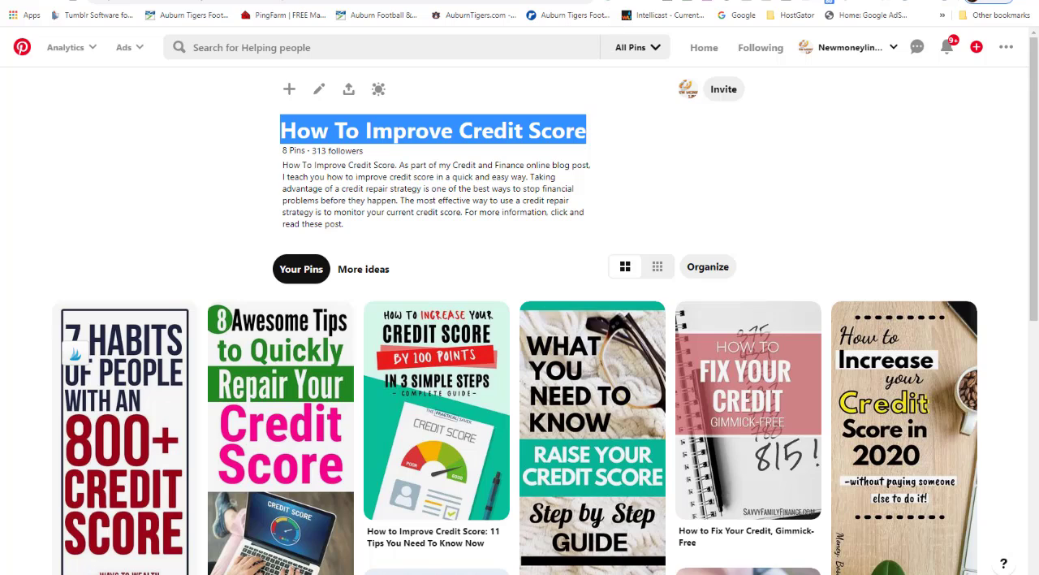
# Step: Switch to Google and search for the copied title "How To Improve Credit Score"
pyautogui.click(613, 1)
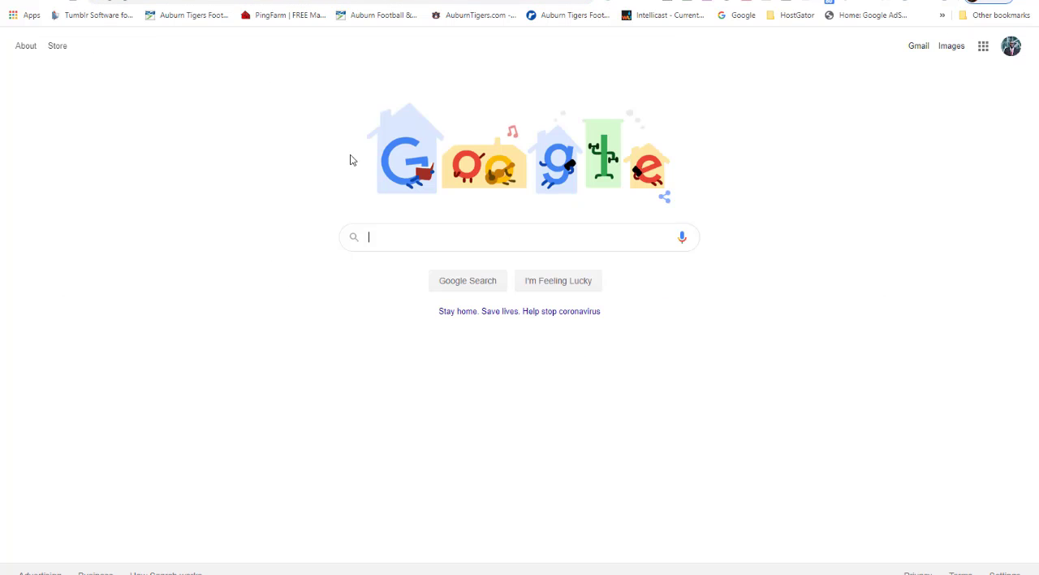
pyautogui.hotkey('ctrl', 'v')
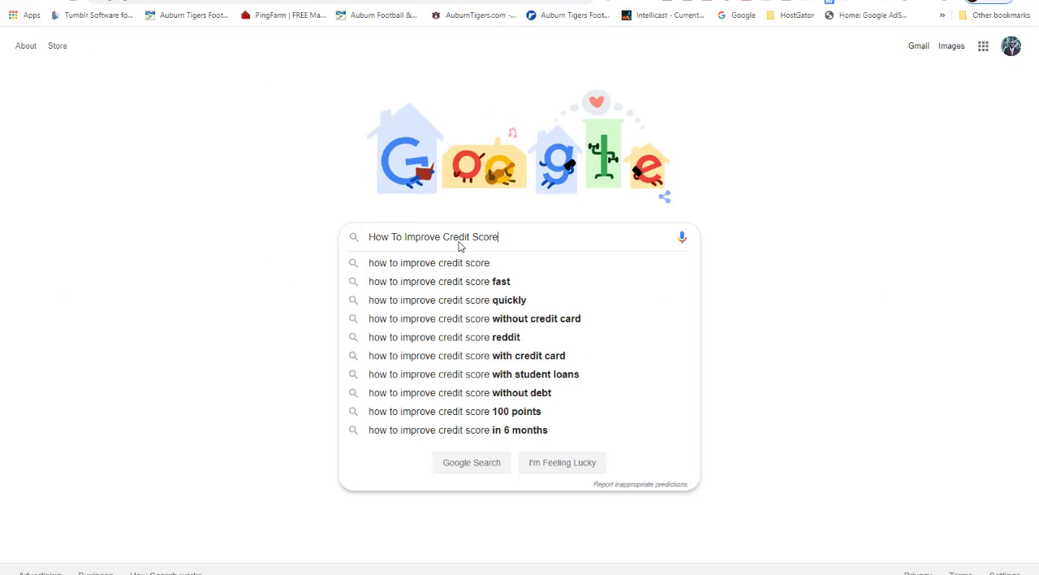
pyautogui.click(734, 233)
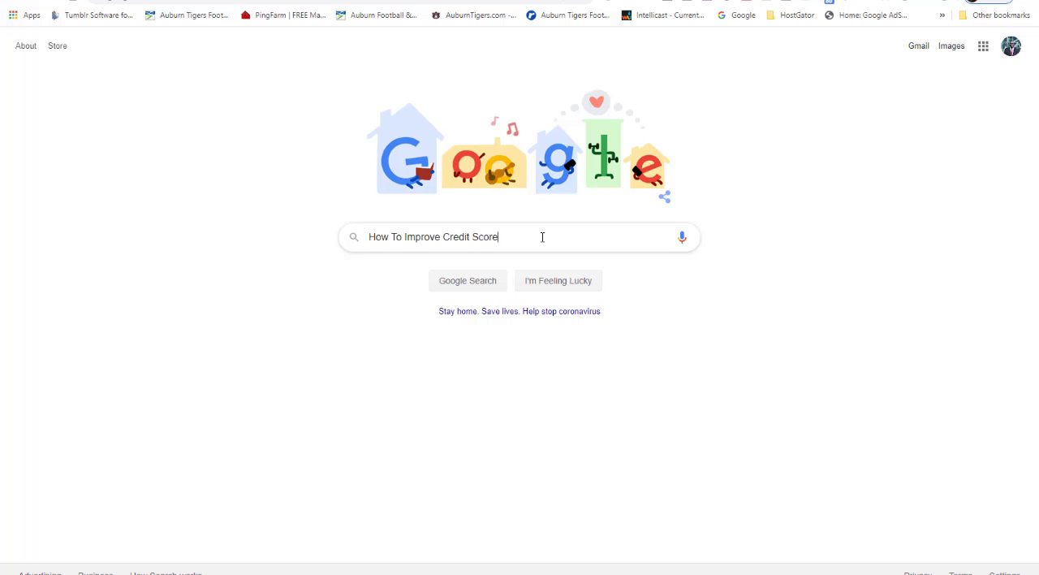
pyautogui.press('Return')
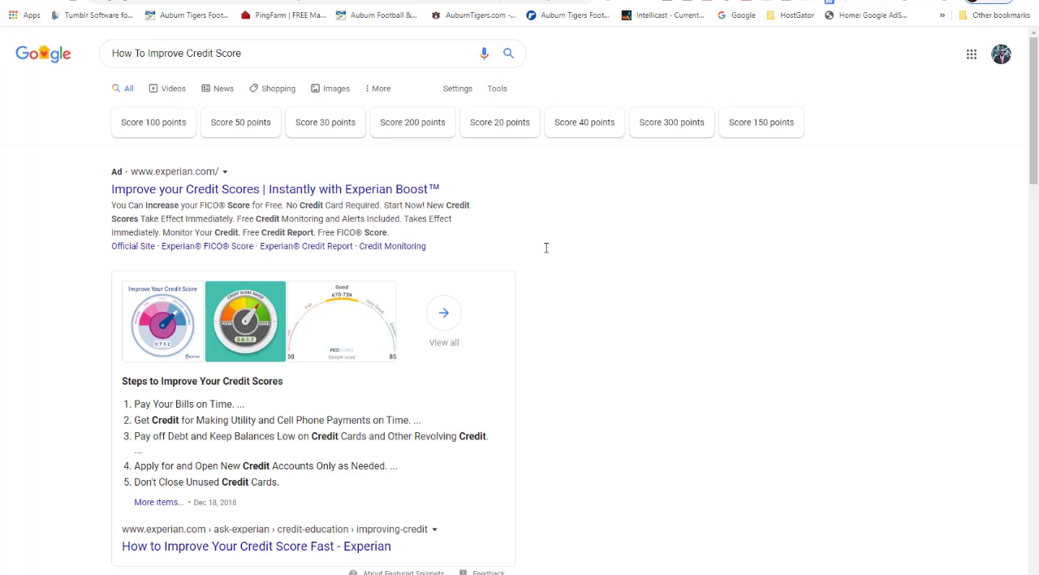
# Step: Examine the first page of Google results for the board's keyword, from the organic listings down to the related searches
pyautogui.scroll(-3, 649, 247)
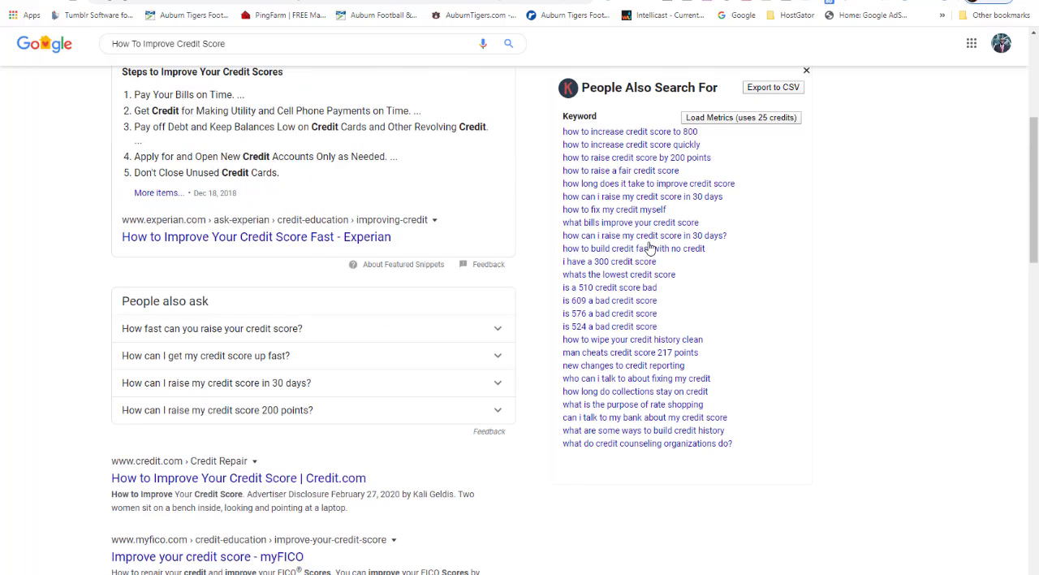
pyautogui.scroll(-2, 650, 247)
pyautogui.scroll(-3, 650, 248)
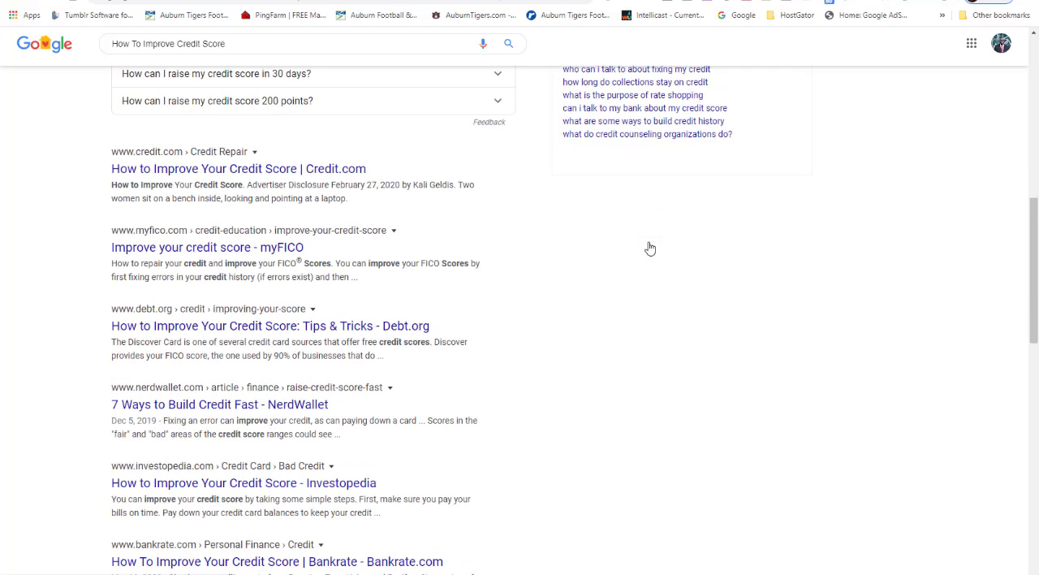
pyautogui.scroll(-2, 649, 248)
pyautogui.scroll(-4, 649, 248)
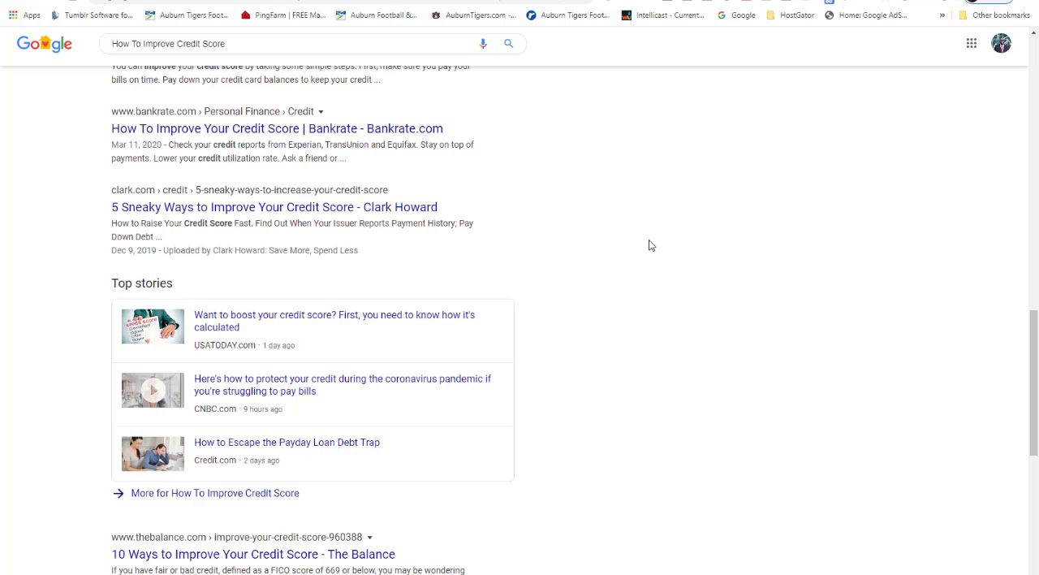
pyautogui.scroll(5, 636, 241)
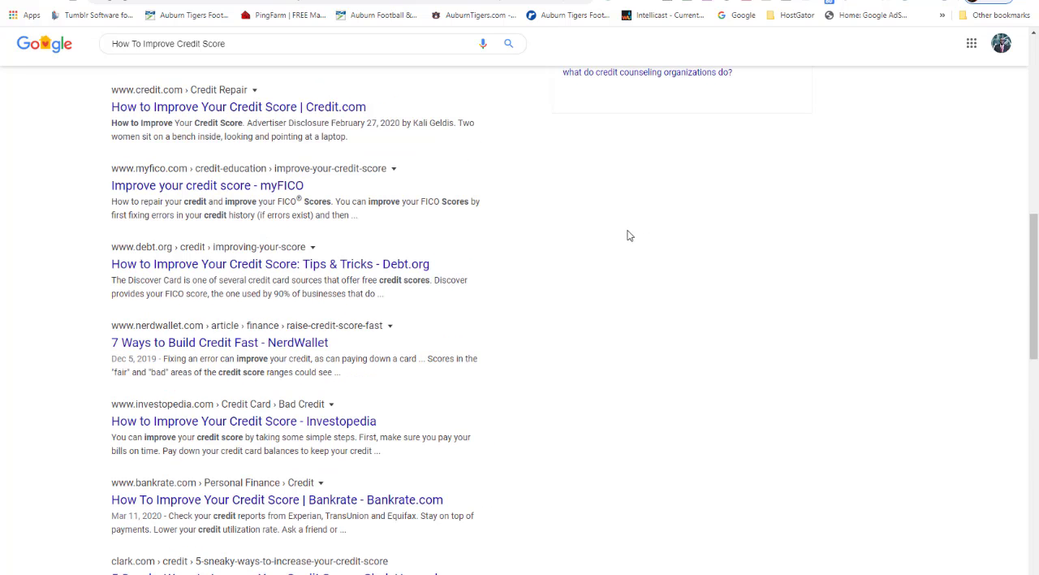
pyautogui.scroll(-1, 324, 117)
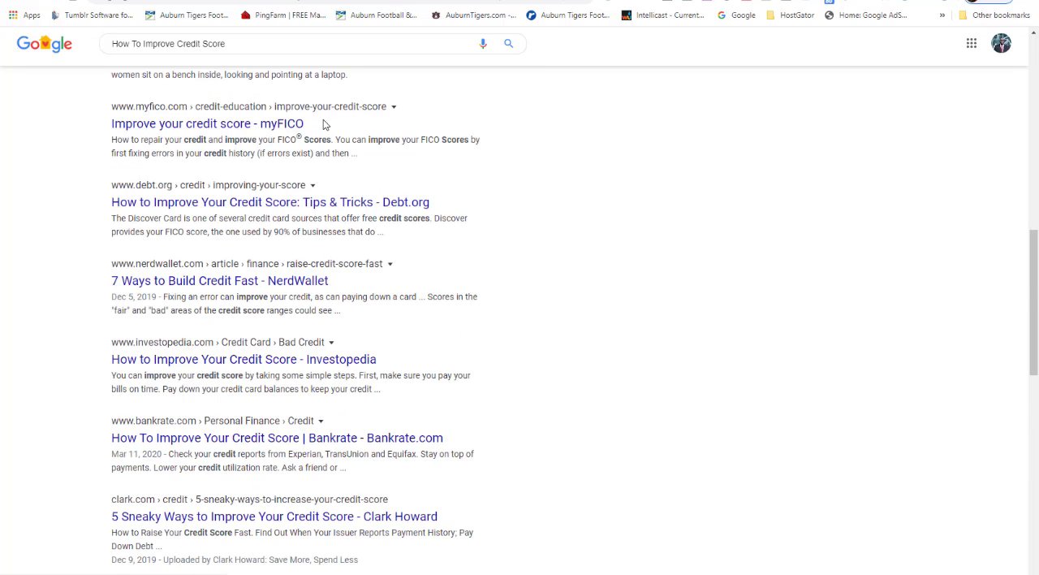
pyautogui.scroll(-4, 323, 123)
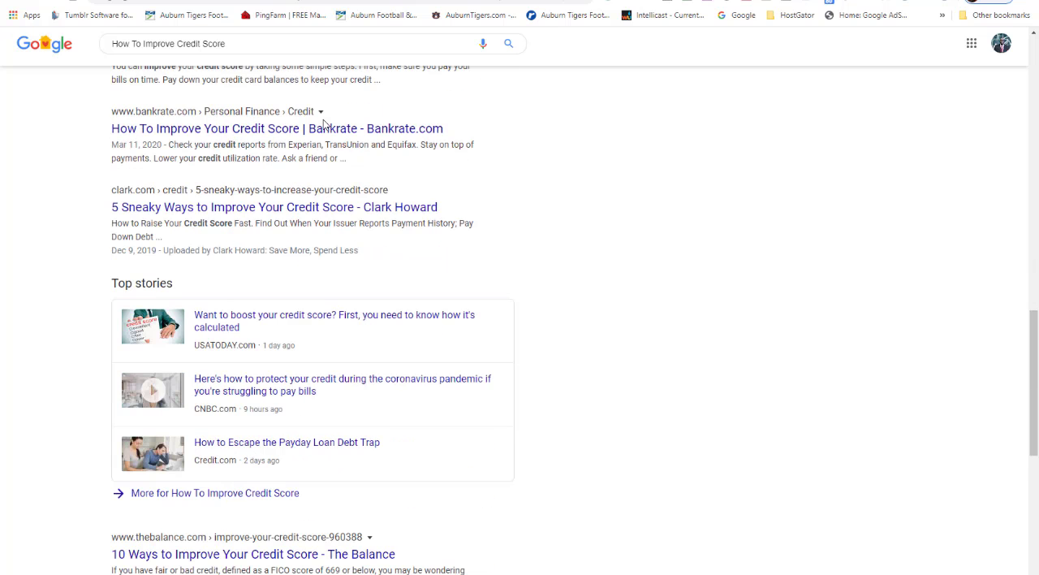
pyautogui.scroll(3, 324, 125)
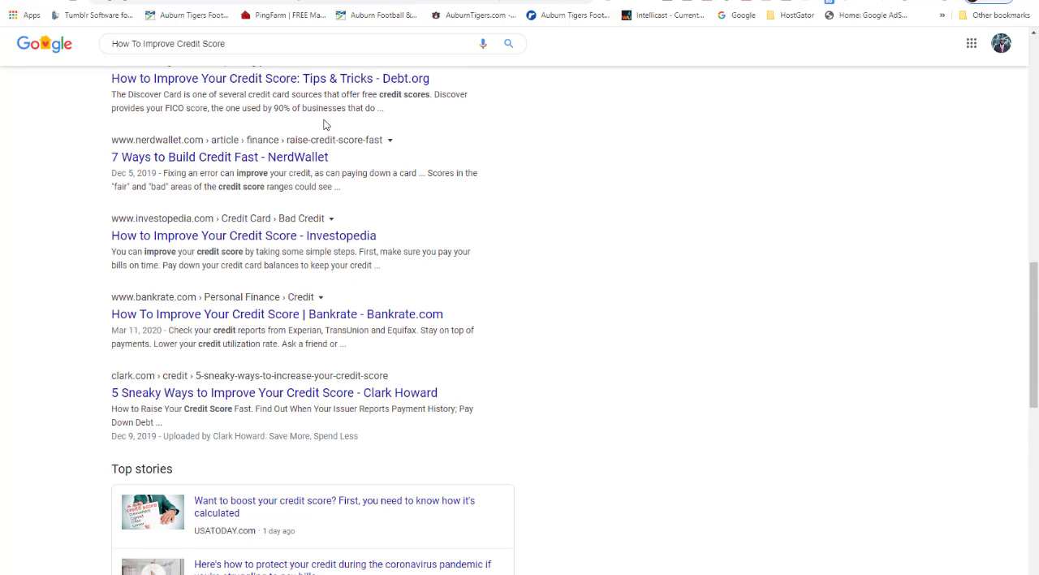
pyautogui.scroll(-2, 289, 190)
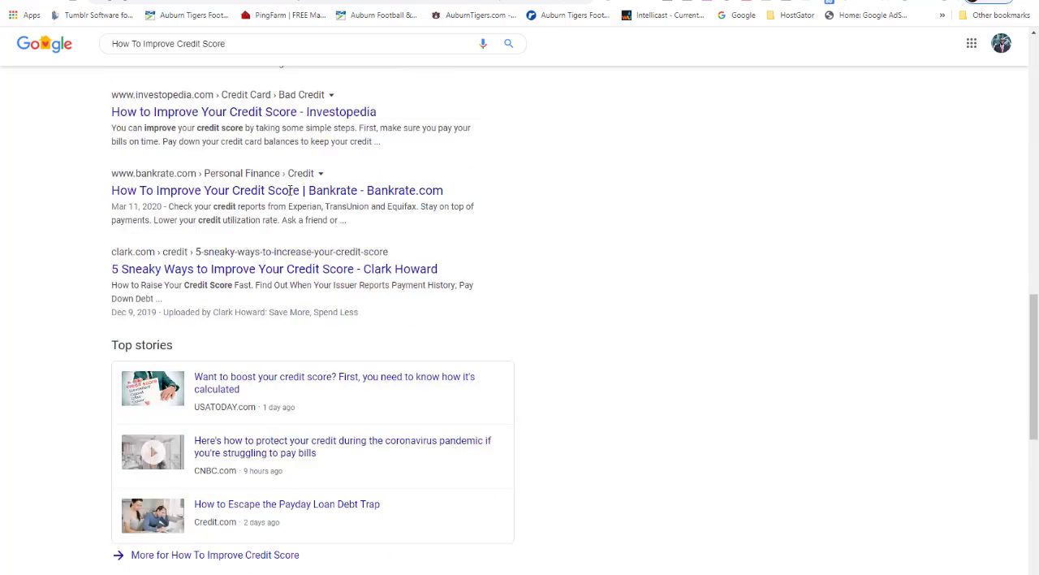
pyautogui.scroll(-7, 290, 190)
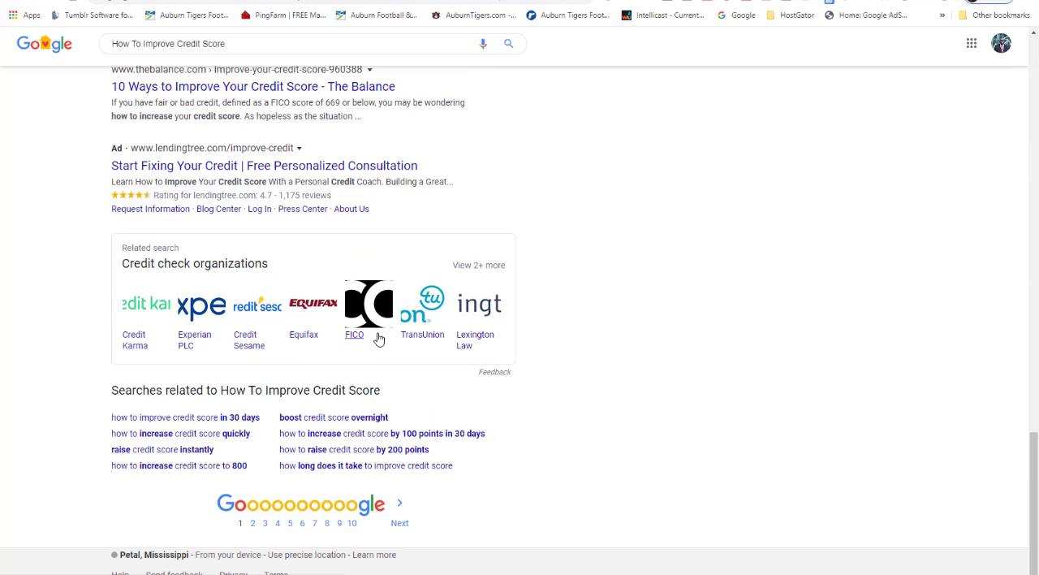
# Step: Look through the second and third pages of Google results for the board's keyword
pyautogui.click(252, 524)
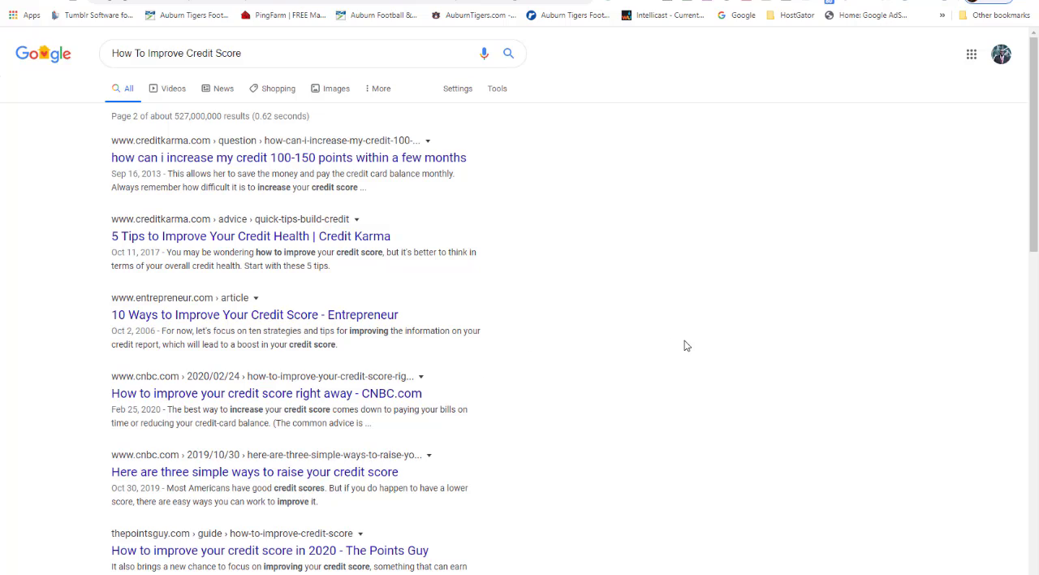
pyautogui.scroll(-5, 685, 347)
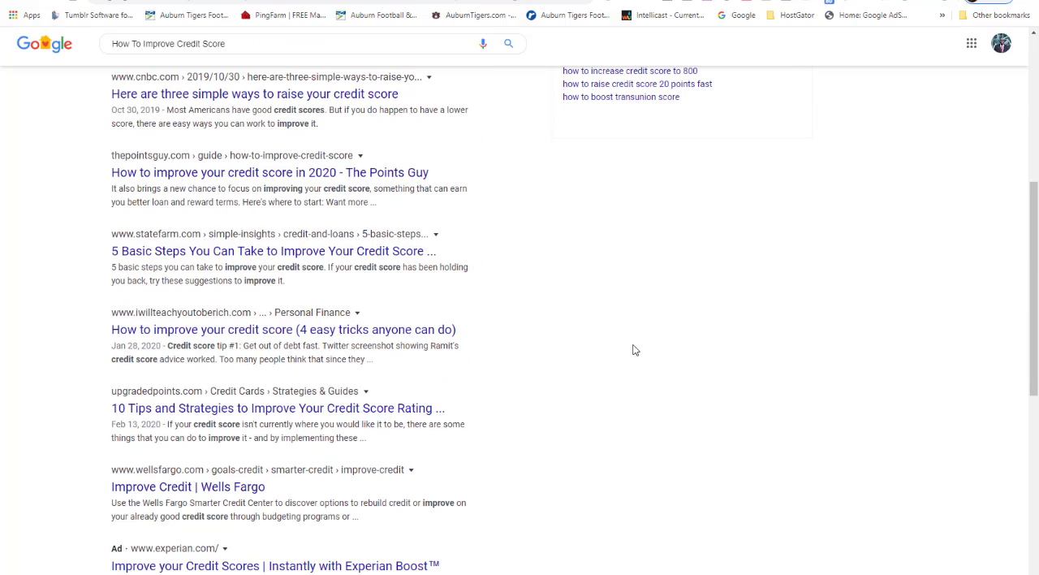
pyautogui.scroll(-6, 635, 349)
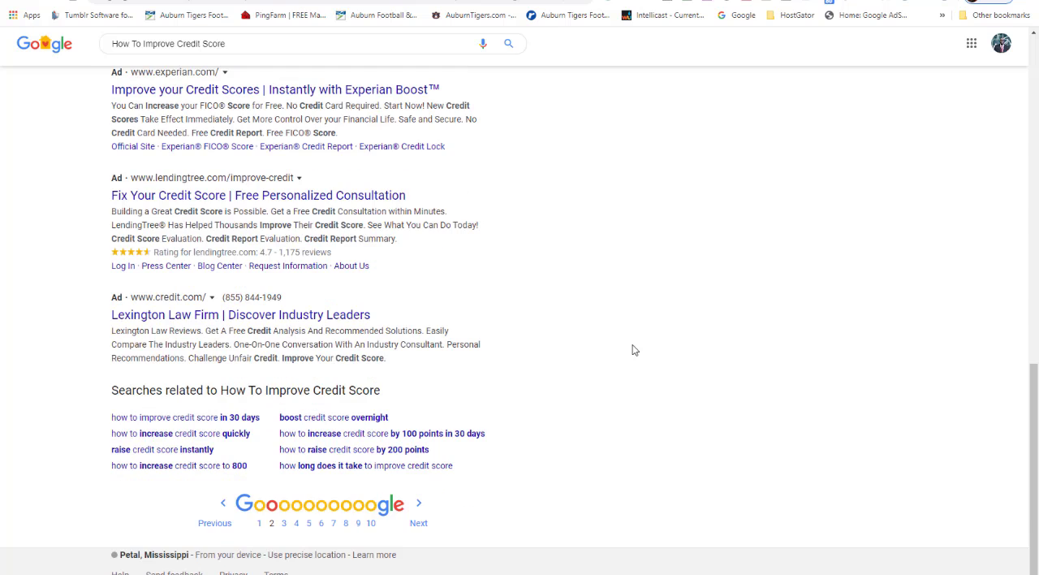
pyautogui.click(284, 524)
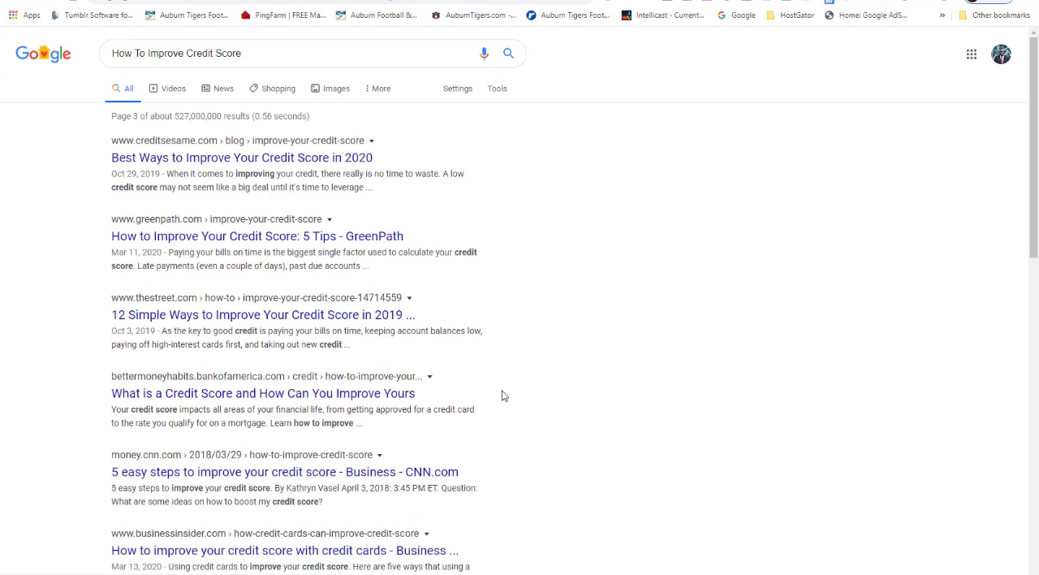
pyautogui.scroll(-3, 505, 393)
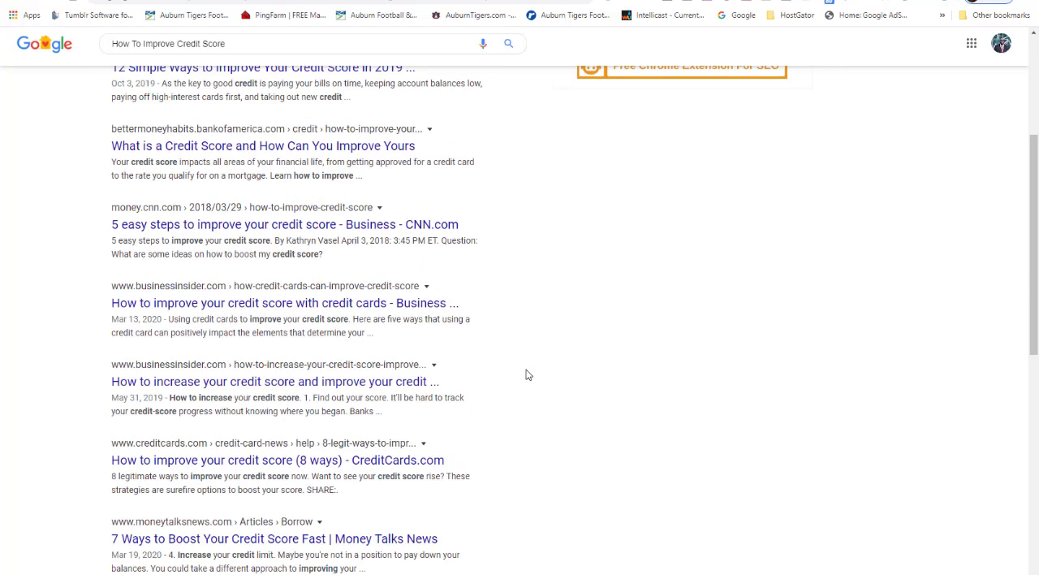
pyautogui.scroll(-4, 526, 374)
pyautogui.scroll(1, 526, 374)
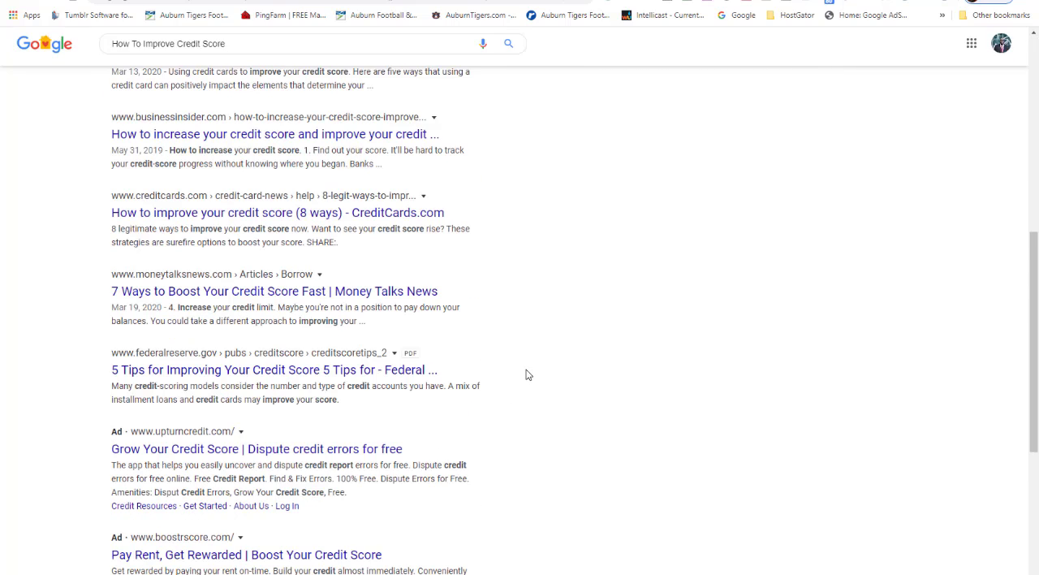
pyautogui.scroll(-3, 526, 375)
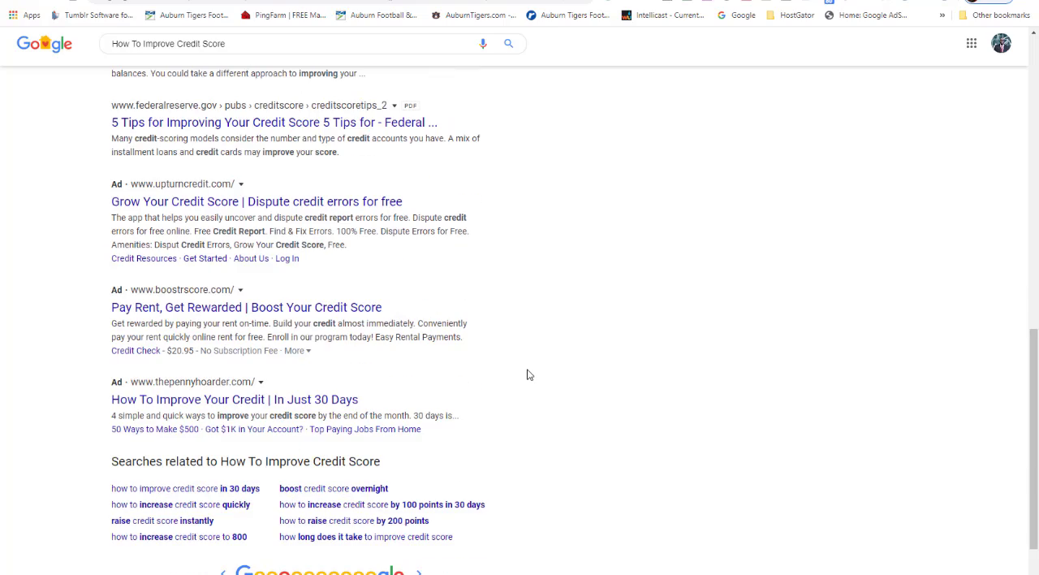
# Step: Switch back to the "How To Improve Credit Score" board on Pinterest and look over its description and saved pins
pyautogui.scroll(11, 528, 375)
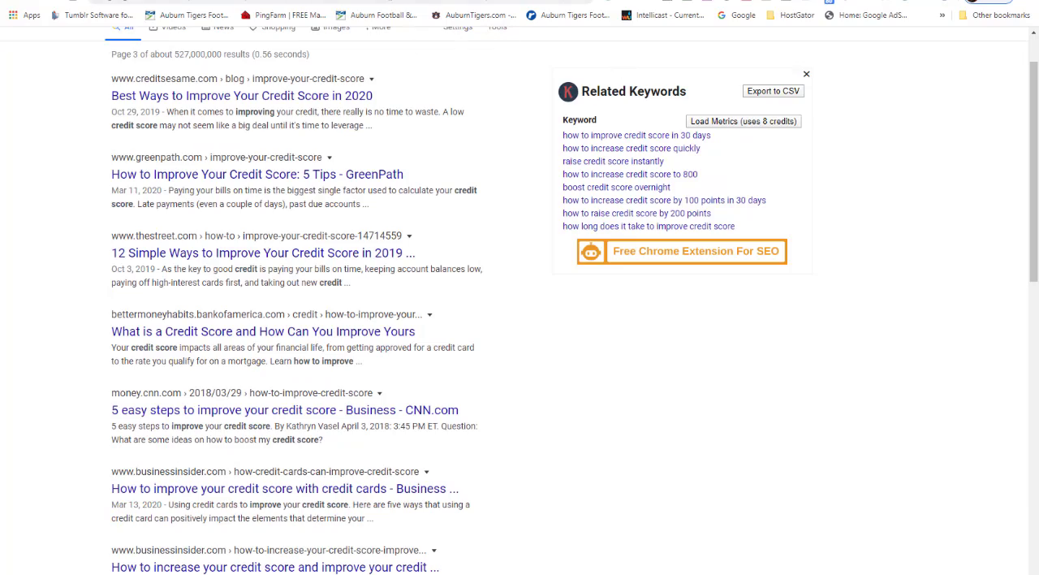
pyautogui.click(621, 1)
pyautogui.click(841, 137)
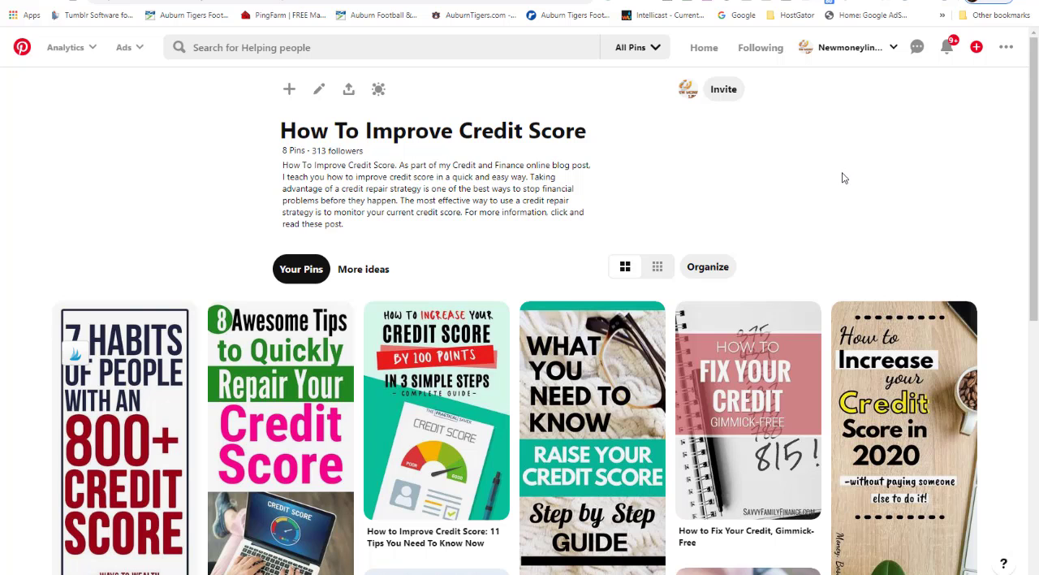
pyautogui.scroll(-4, 846, 183)
pyautogui.scroll(-2, 849, 192)
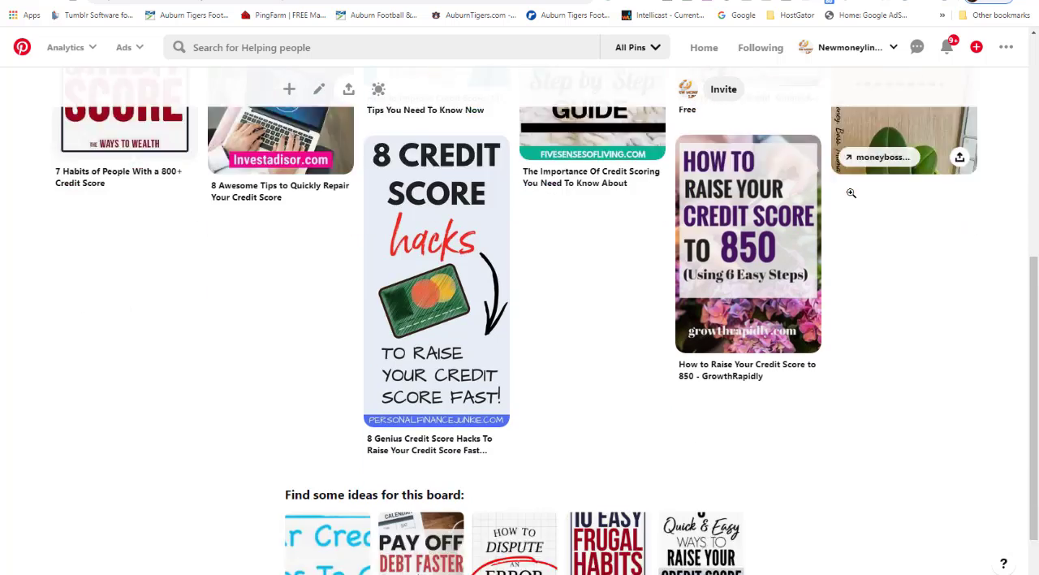
pyautogui.scroll(6, 851, 195)
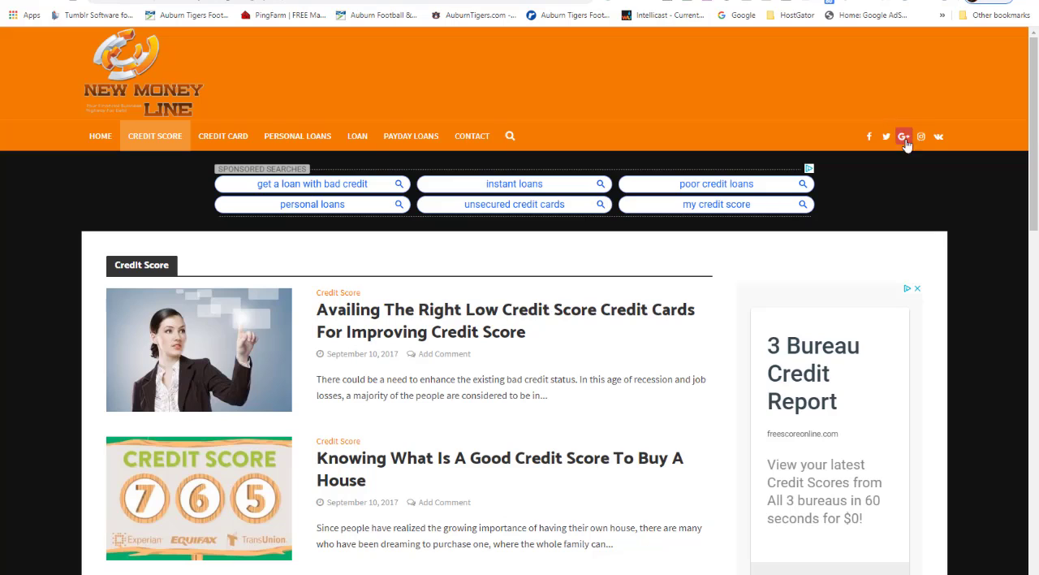
# Step: Look through the Credit Score articles on the New Money Line website and return to the Pinterest board
pyautogui.scroll(-7, 549, 216)
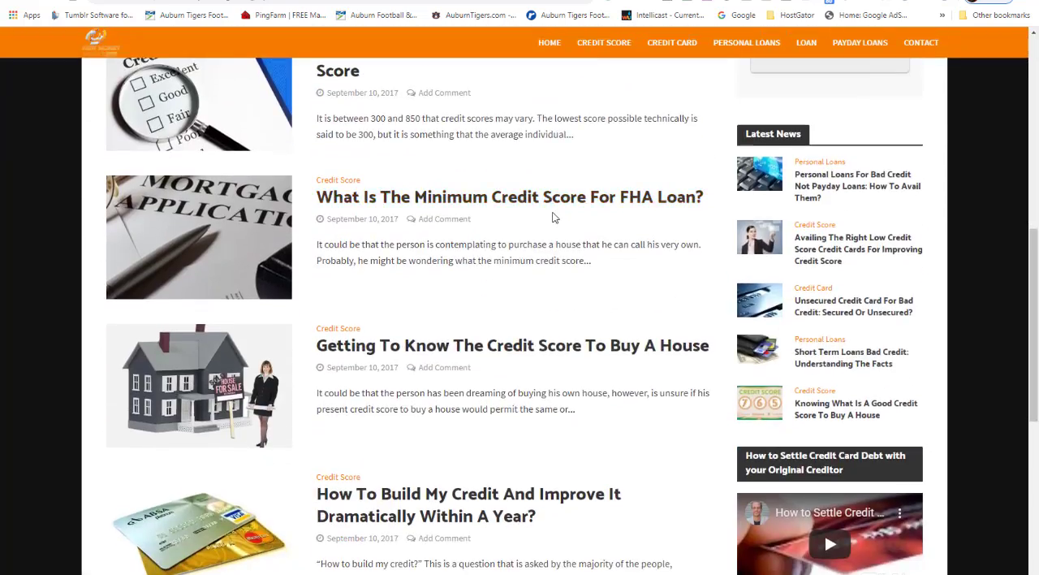
pyautogui.scroll(7, 552, 217)
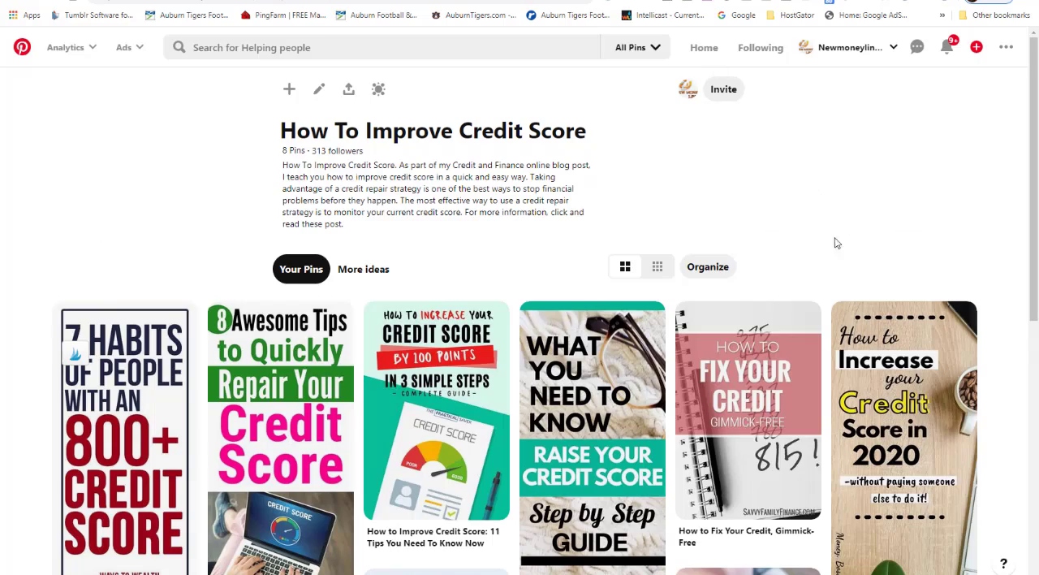
pyautogui.scroll(-5, 832, 243)
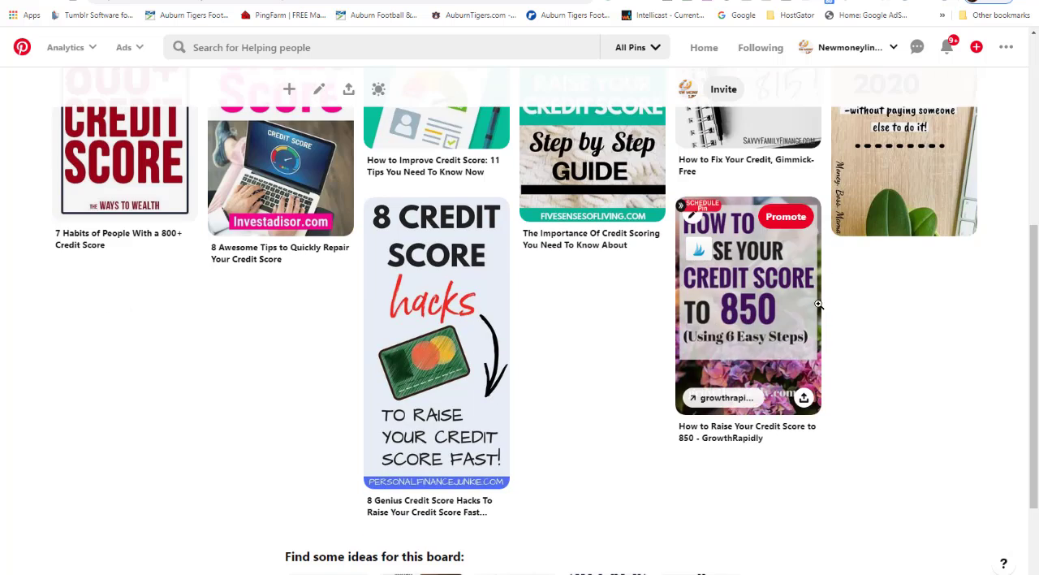
pyautogui.scroll(5, 818, 304)
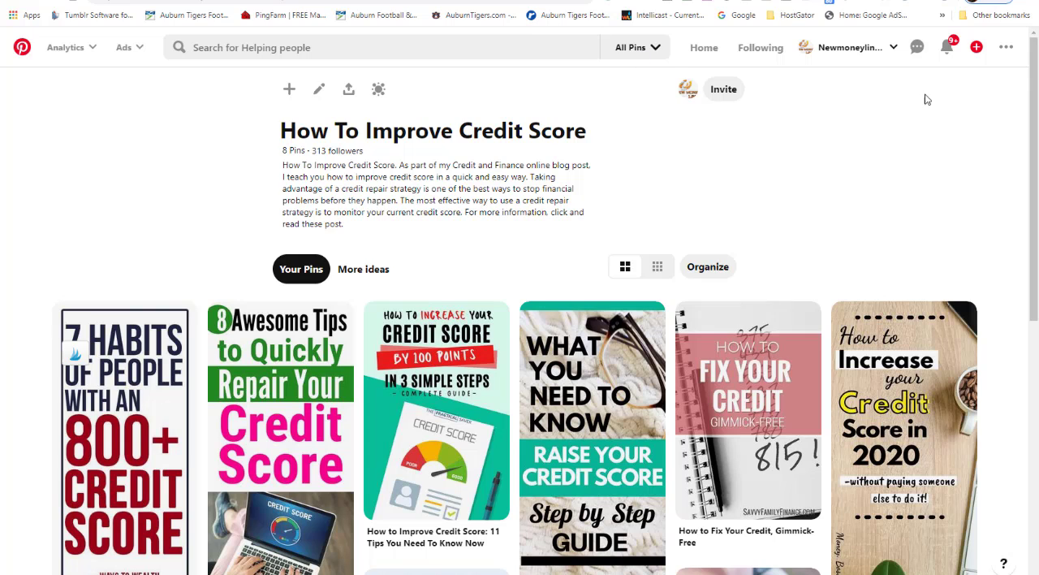
# Step: Open the boards list on the Newmoneyline profile and look through all of its boards
pyautogui.click(897, 50)
pyautogui.click(912, 120)
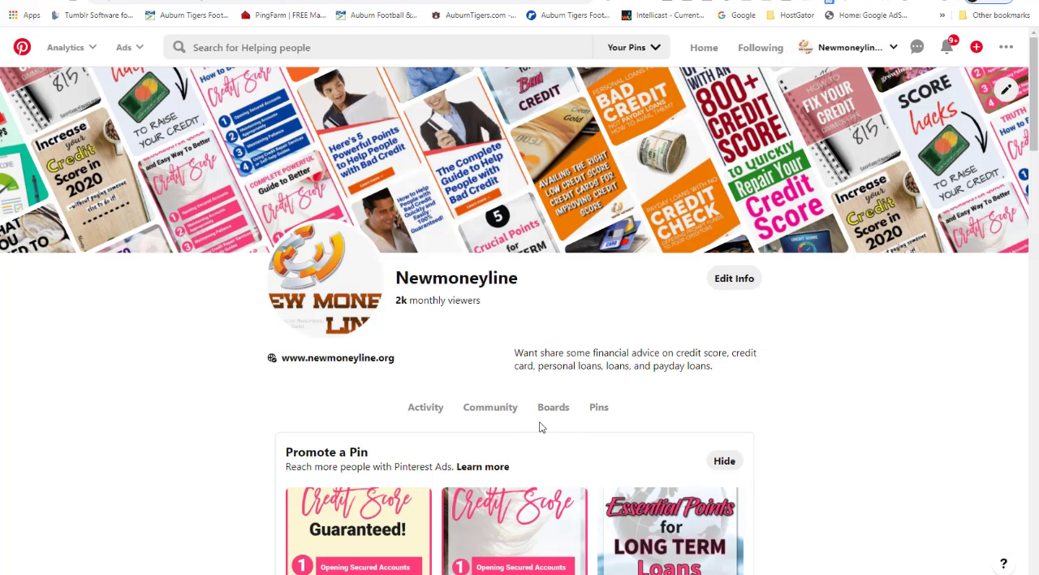
pyautogui.click(554, 414)
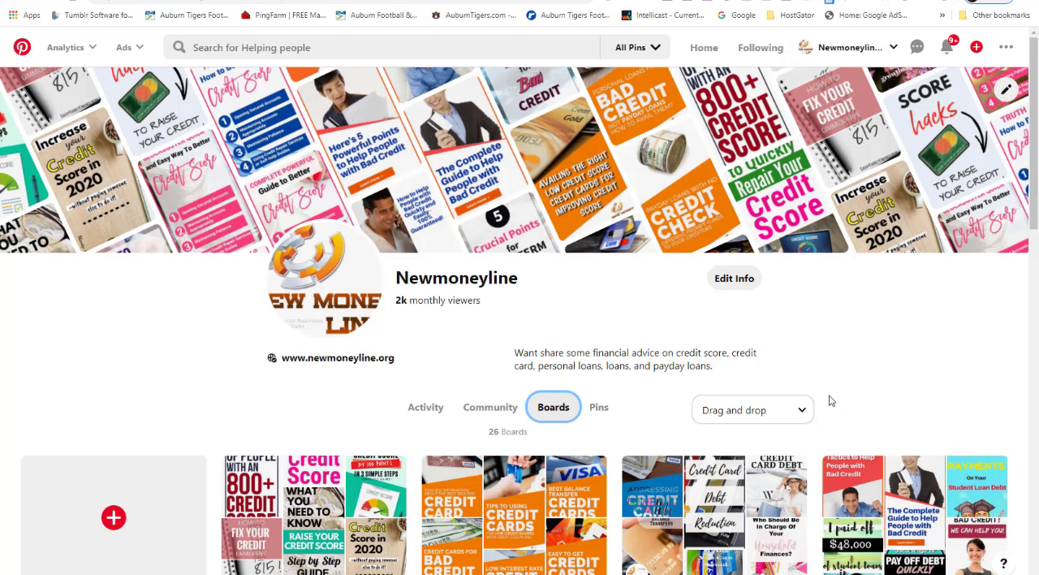
pyautogui.scroll(-2, 830, 399)
pyautogui.scroll(-6, 829, 399)
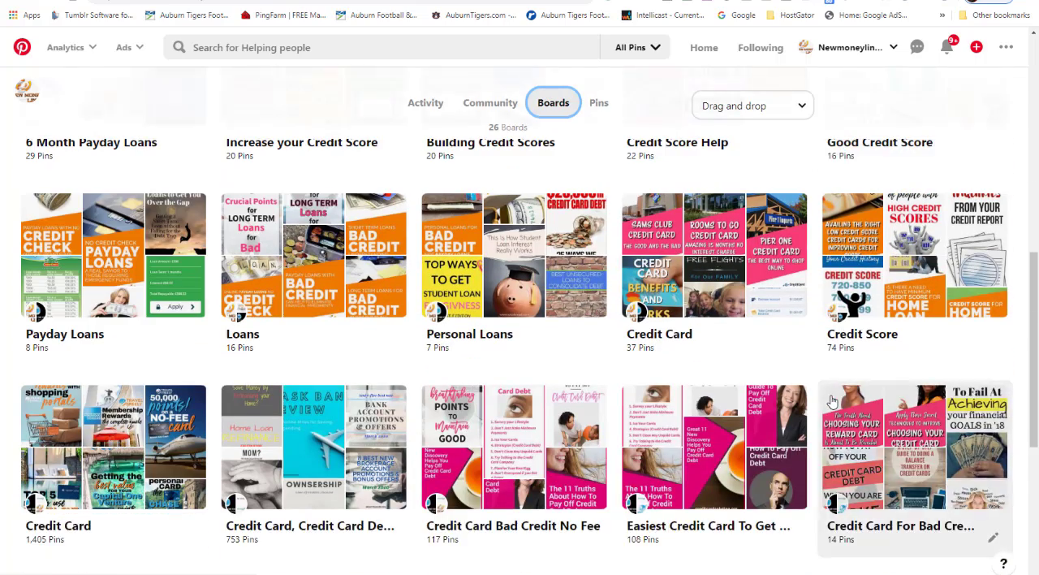
pyautogui.scroll(-2, 831, 400)
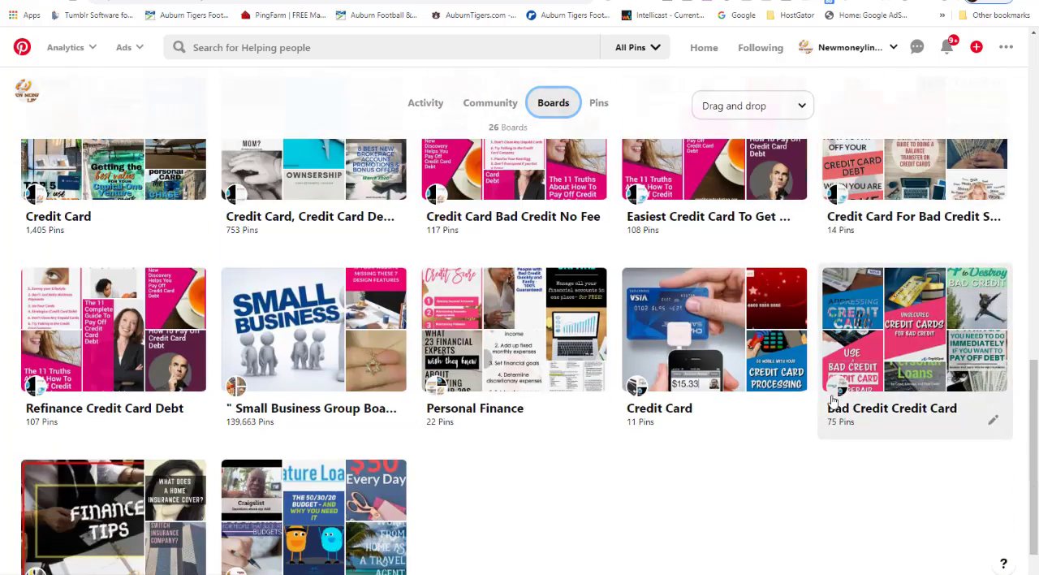
pyautogui.scroll(-1, 831, 398)
pyautogui.scroll(10, 833, 401)
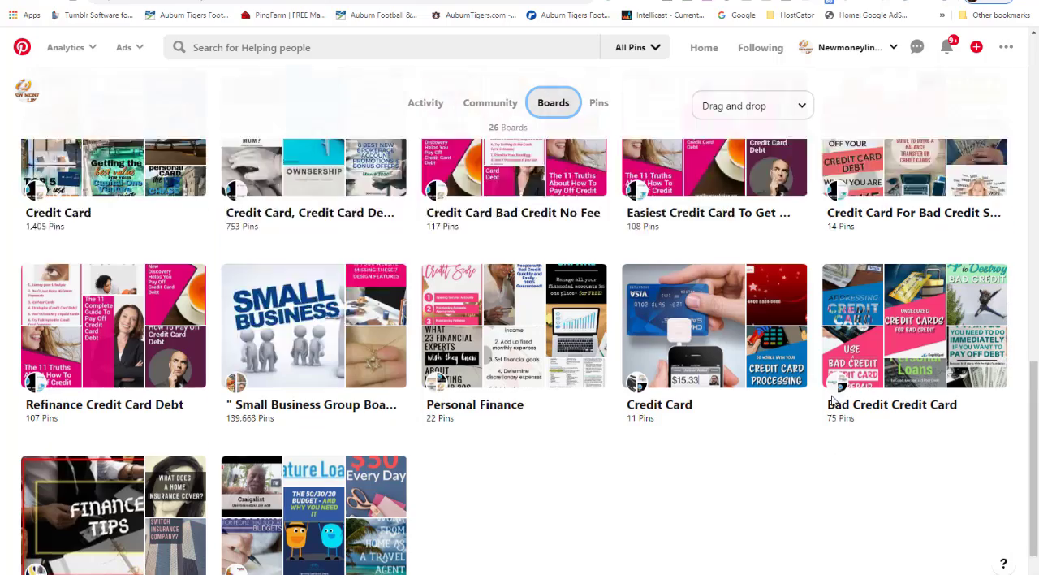
pyautogui.scroll(3, 833, 401)
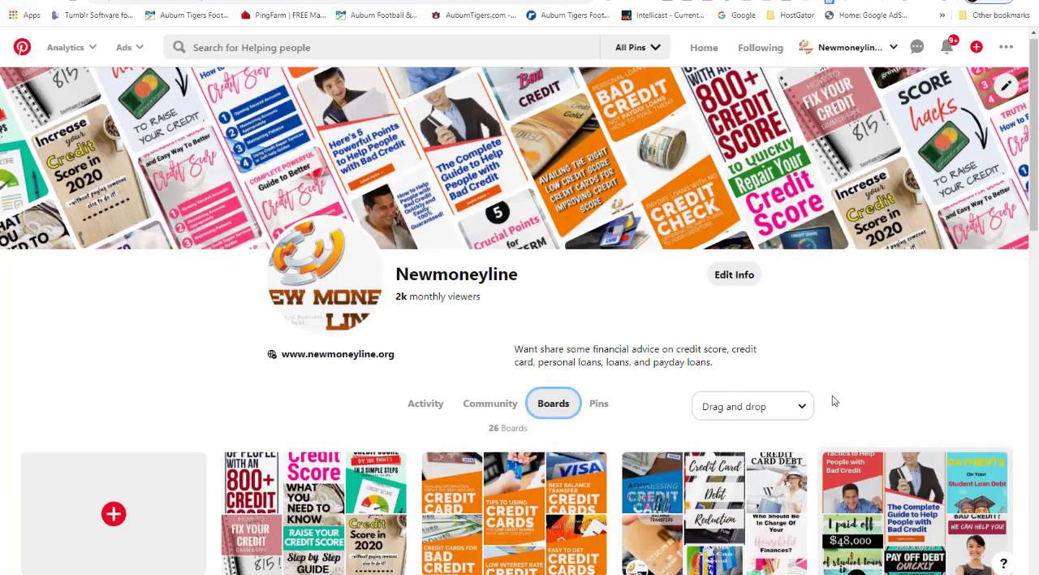